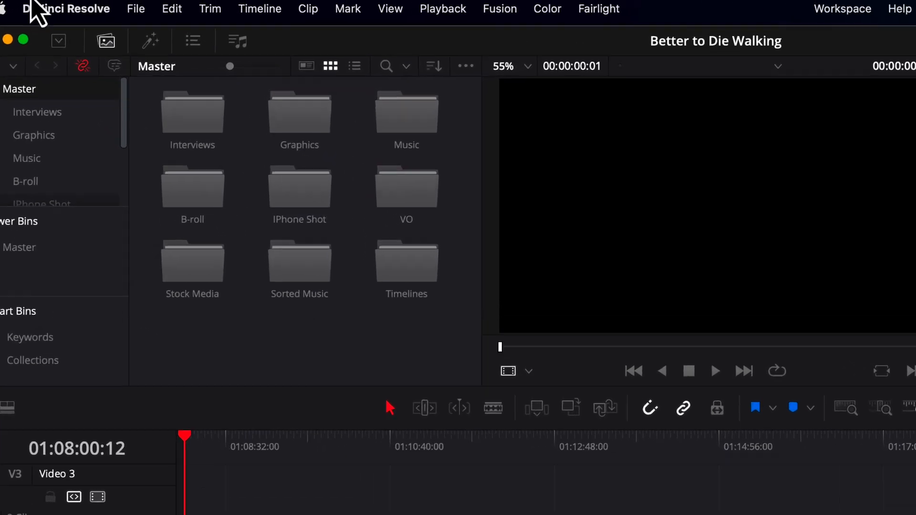
# Create a new empty timeline named "Learning Media Skills 6" with 3 video tracks and 5 stereo audio tracks, using project settings.
pyautogui.click(136, 9)
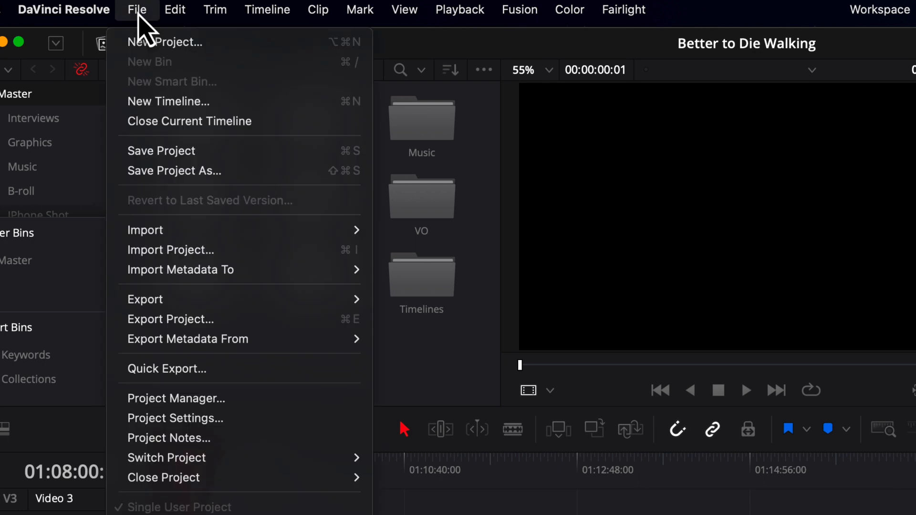
pyautogui.click(170, 101)
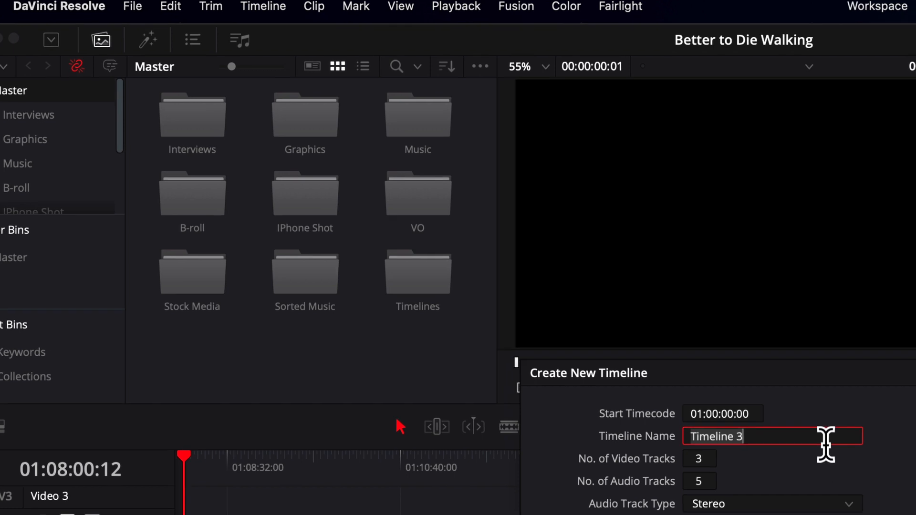
pyautogui.write('L')
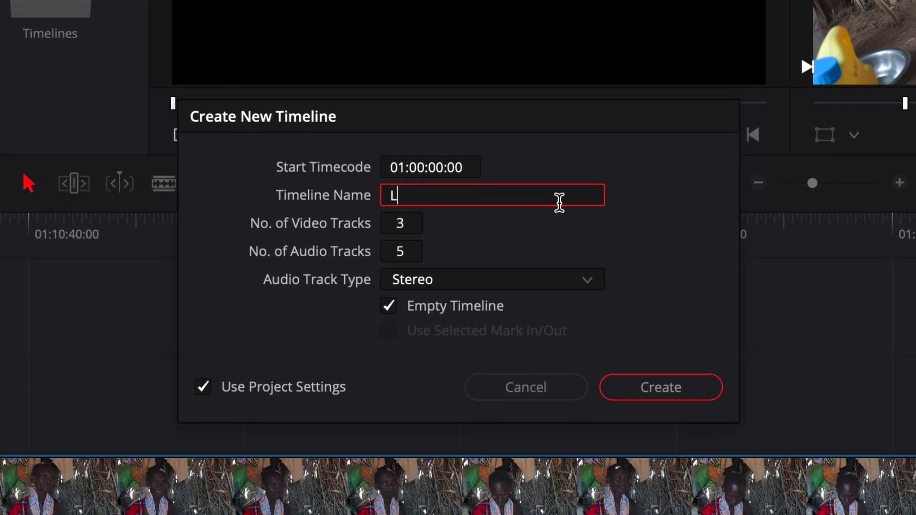
pyautogui.write('earng Media ')
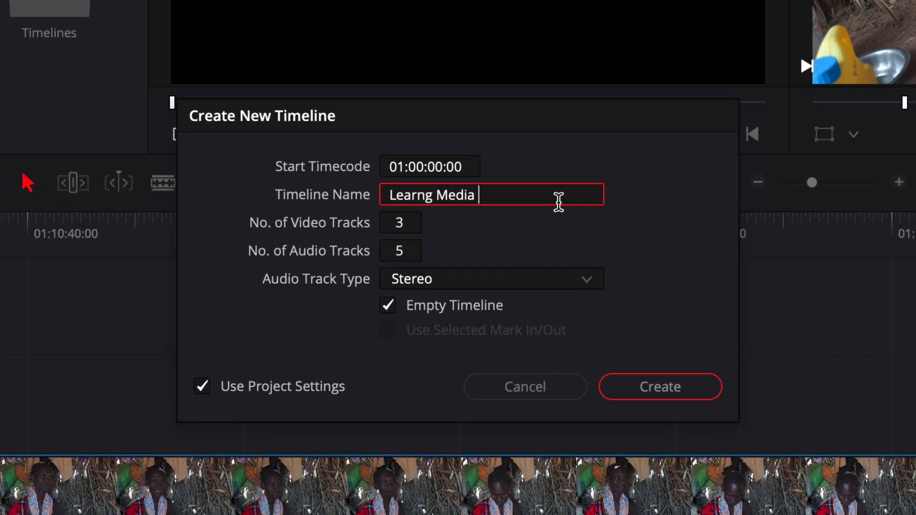
pyautogui.write('Skills 6')
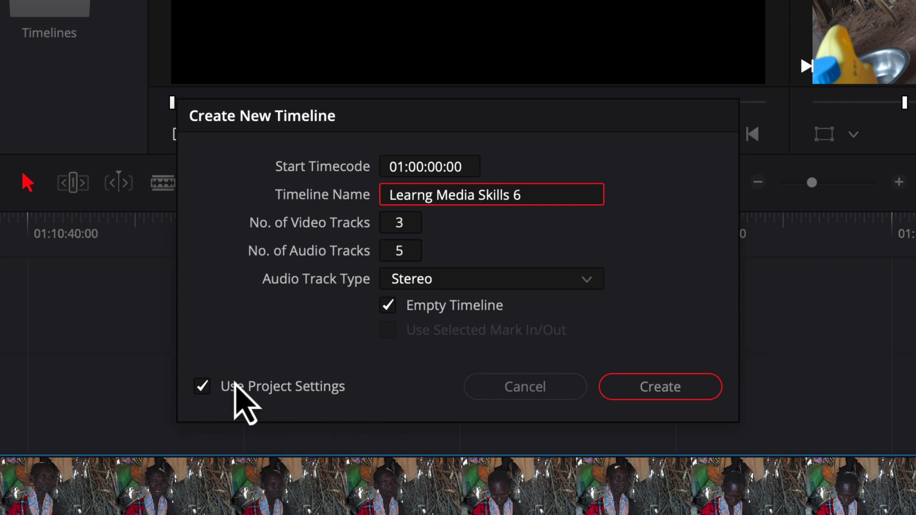
pyautogui.click(667, 400)
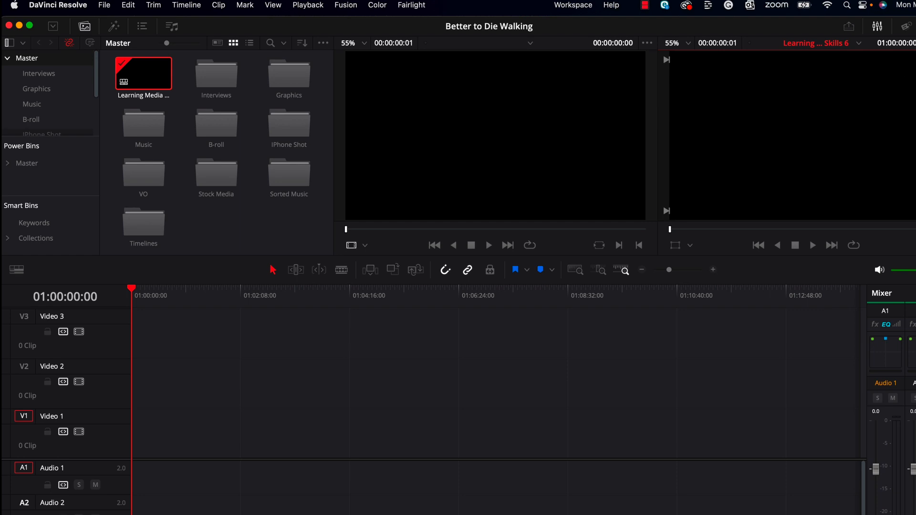
# Show the Inspector beside the viewer and hide it again.
pyautogui.press('super+9')
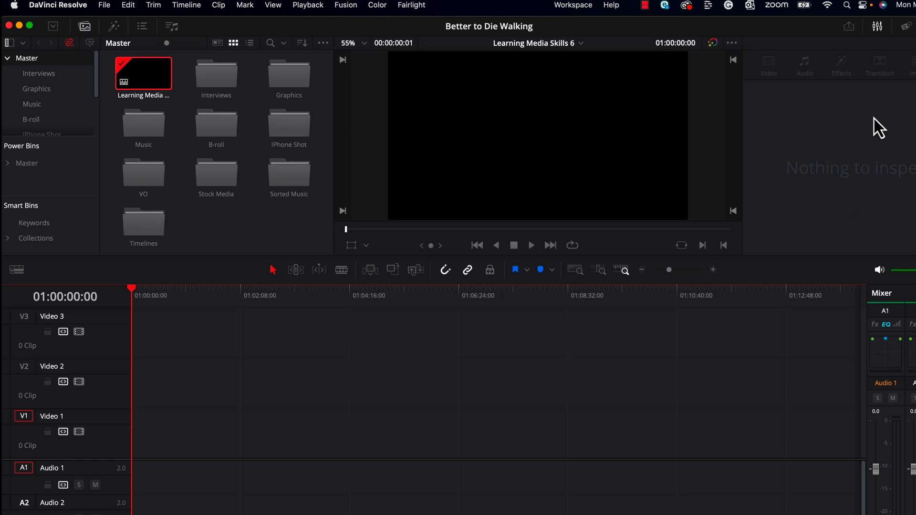
pyautogui.click(876, 26)
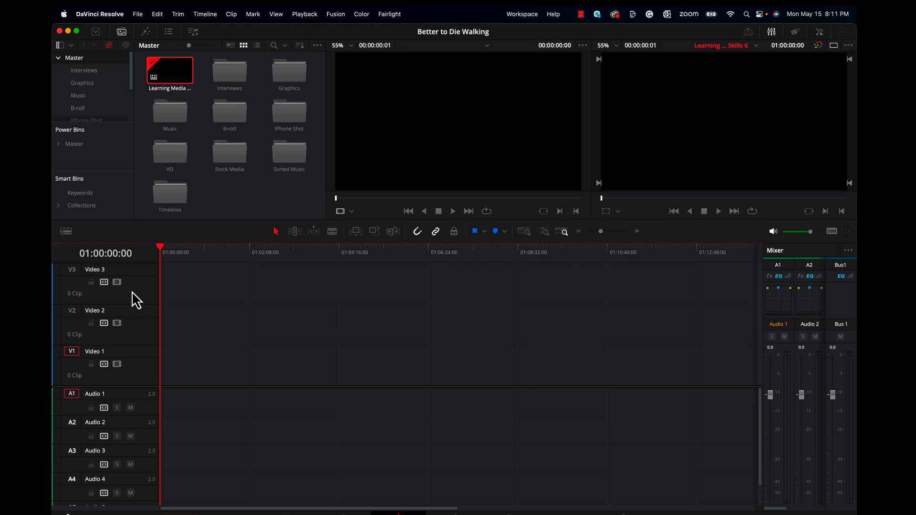
# Add a single video track above Video 3 in the timeline.
pyautogui.rightClick(132, 291)
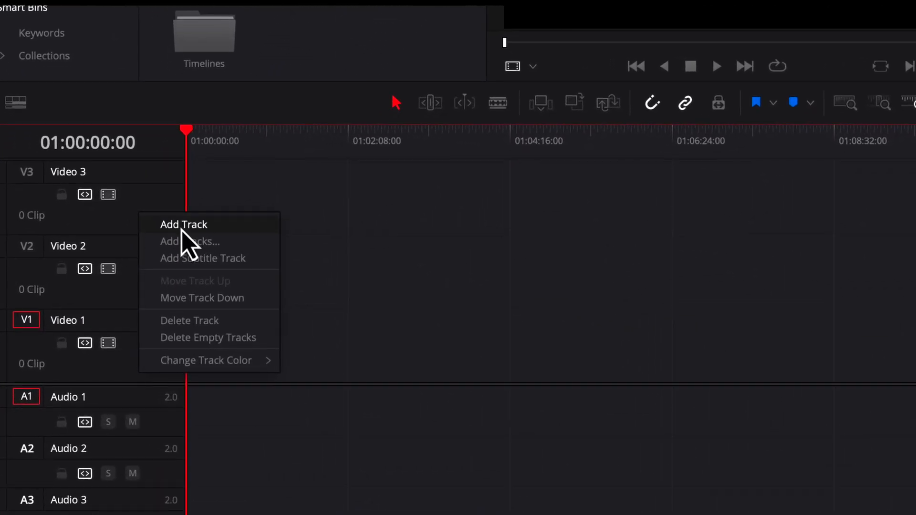
pyautogui.click(182, 225)
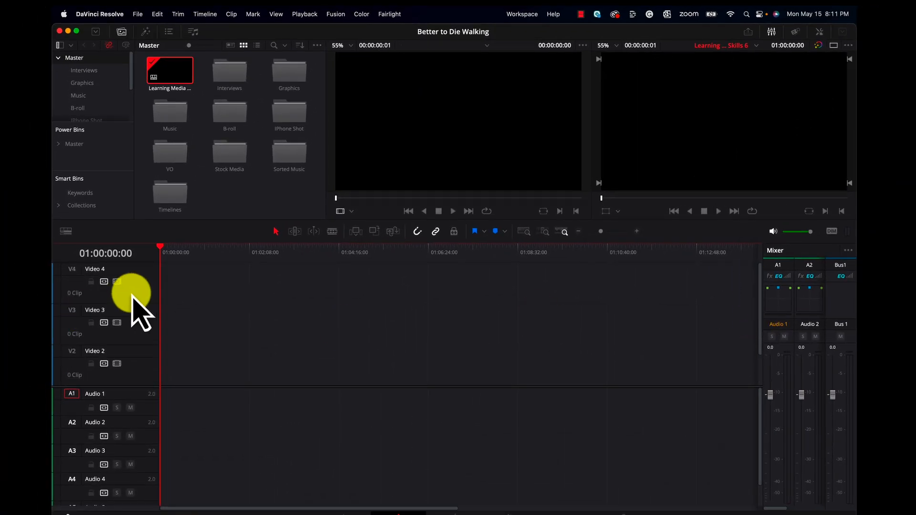
# Examine the options for adding several video and audio tracks at once, and close them without adding any.
pyautogui.rightClick(132, 299)
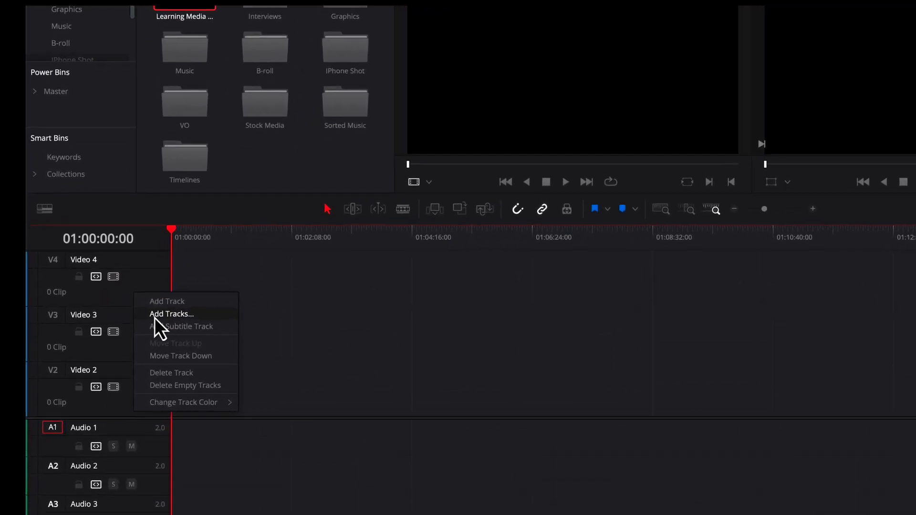
pyautogui.click(158, 314)
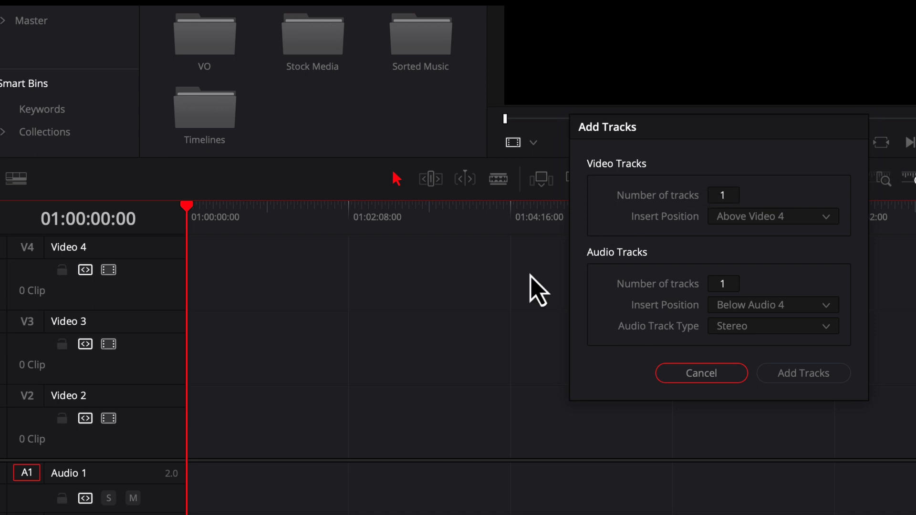
pyautogui.click(713, 377)
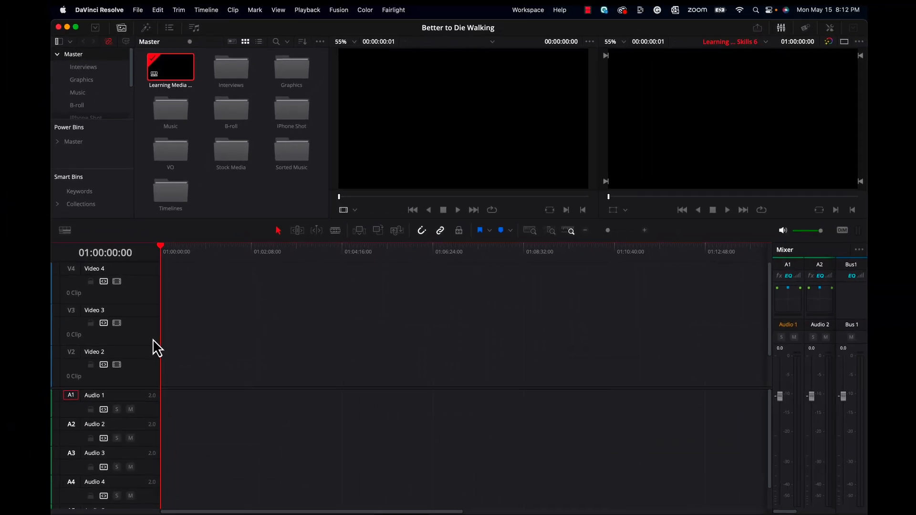
# Look over the audio tracks and examine the channel formats offered when adding a track, such as 5.1 and 7.1.
pyautogui.scroll(-1, 145, 424)
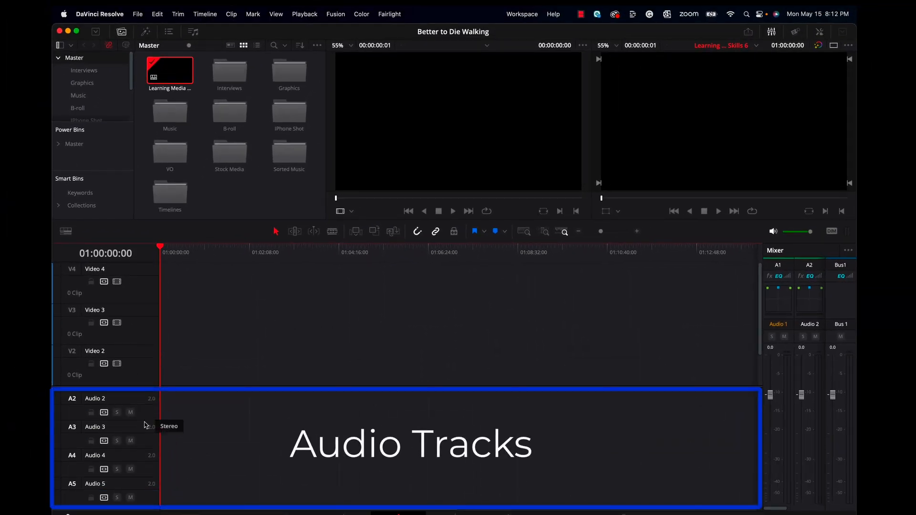
pyautogui.scroll(1, 145, 424)
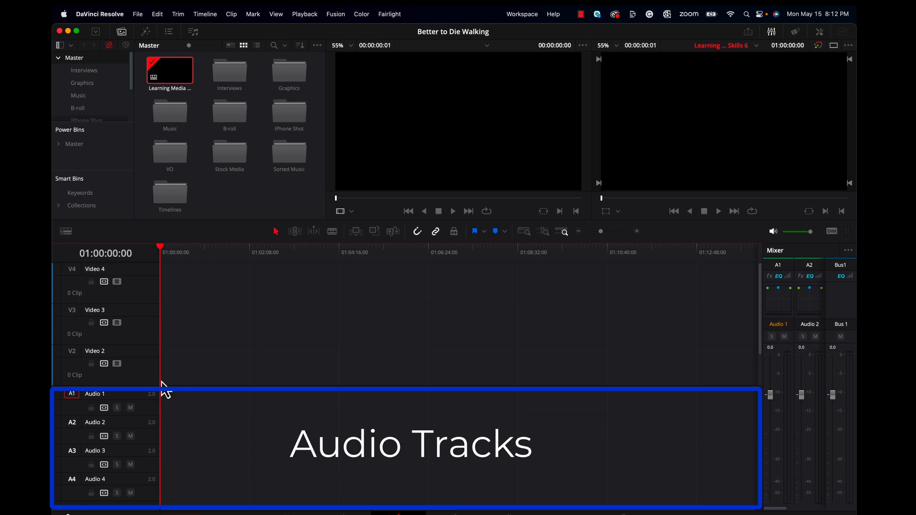
pyautogui.scroll(-1, 141, 397)
pyautogui.scroll(1, 142, 397)
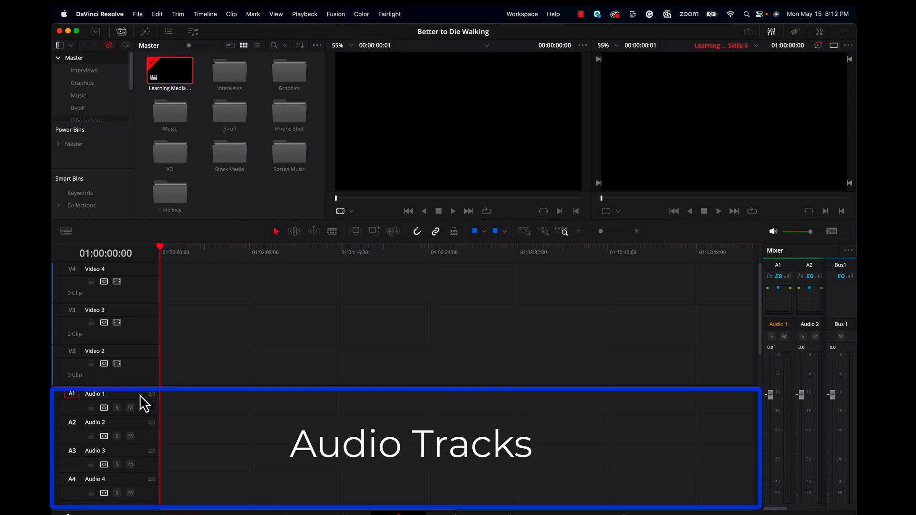
pyautogui.rightClick(141, 407)
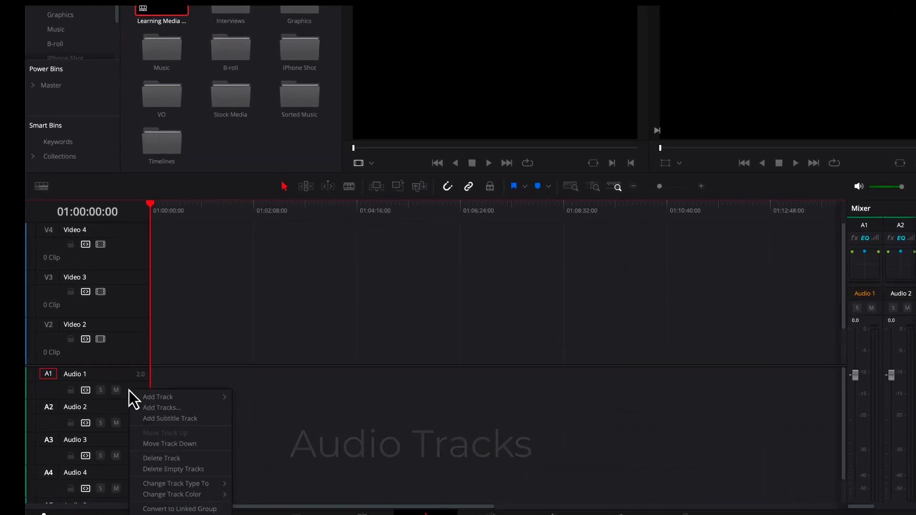
pyautogui.moveTo(155, 398)
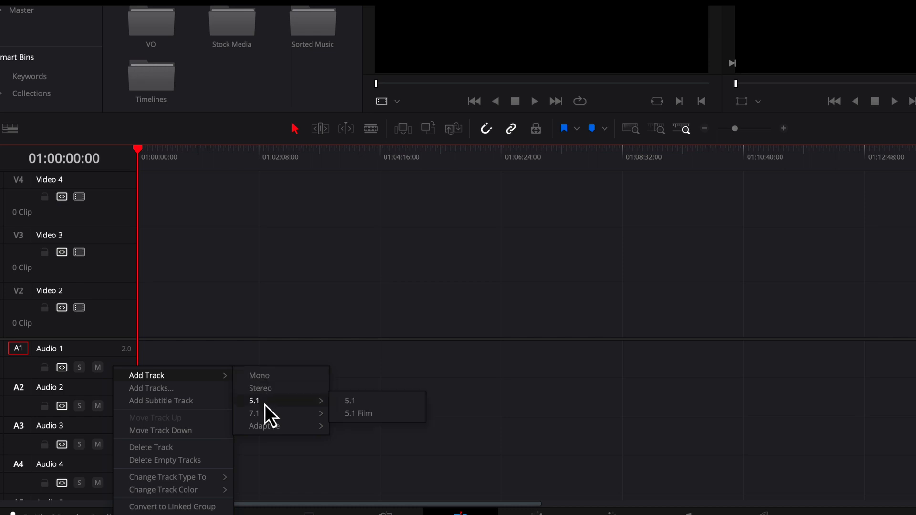
pyautogui.moveTo(265, 415)
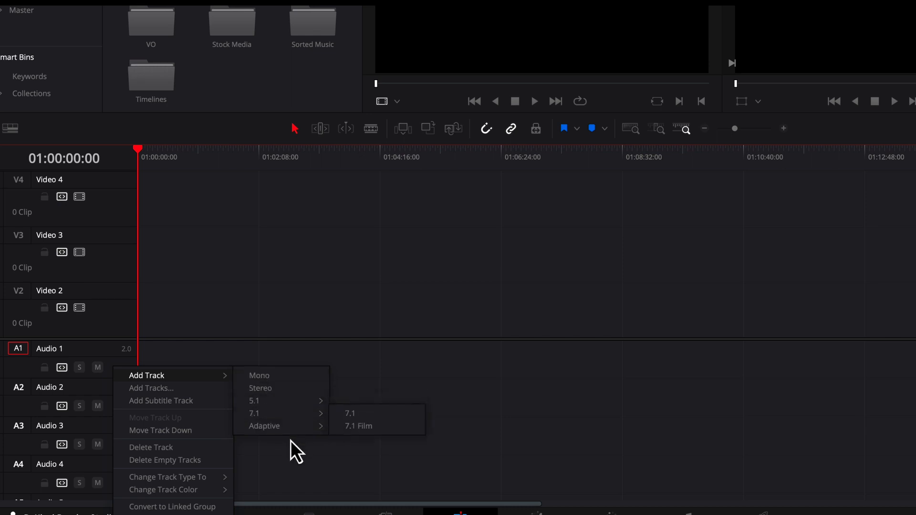
pyautogui.click(127, 268)
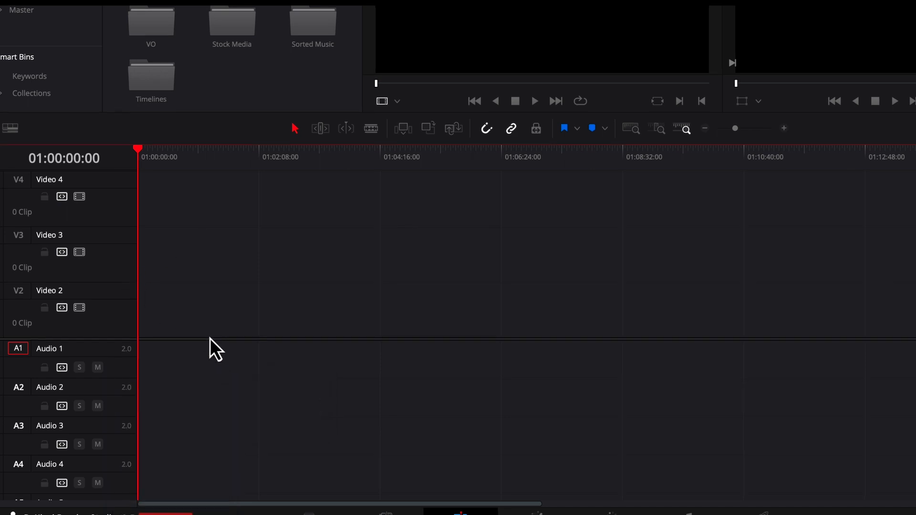
# Rename both the Video 1 and Audio 1 tracks as "Interview".
pyautogui.scroll(-2, 139, 331)
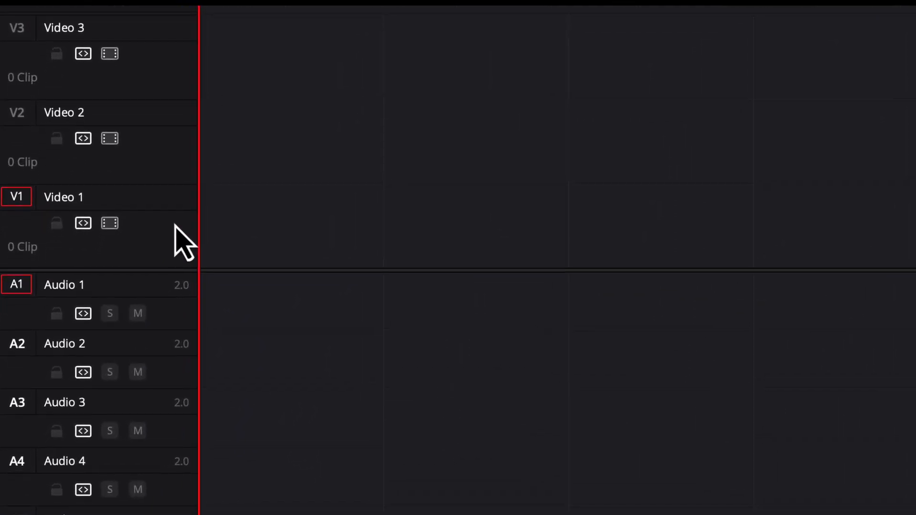
pyautogui.doubleClick(64, 198)
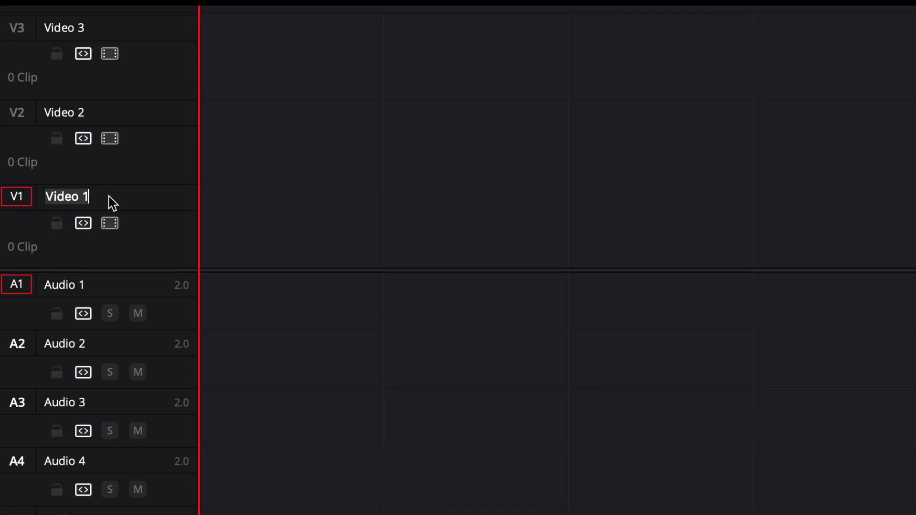
pyautogui.write('Interview')
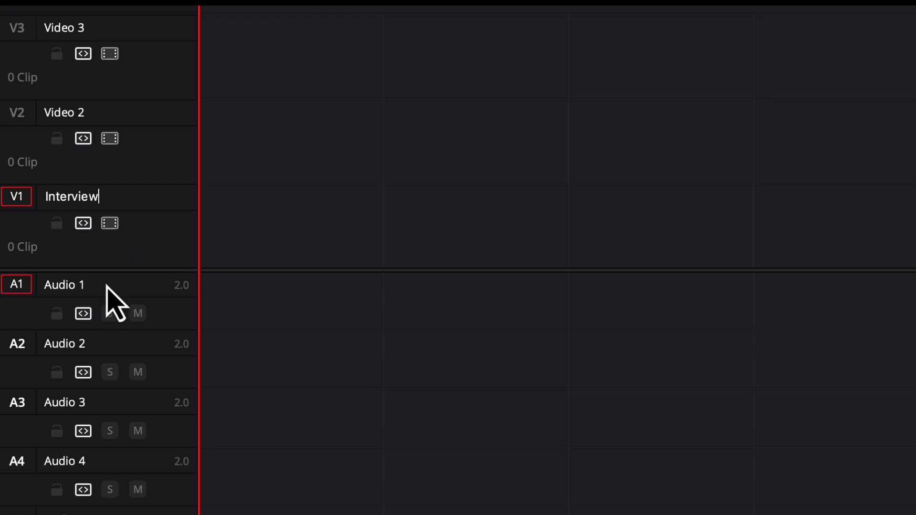
pyautogui.doubleClick(108, 286)
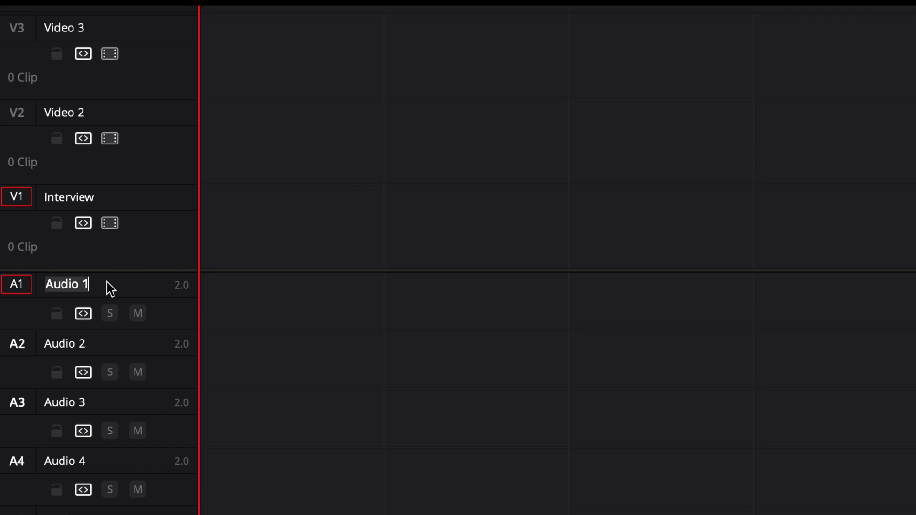
pyautogui.write('Interview')
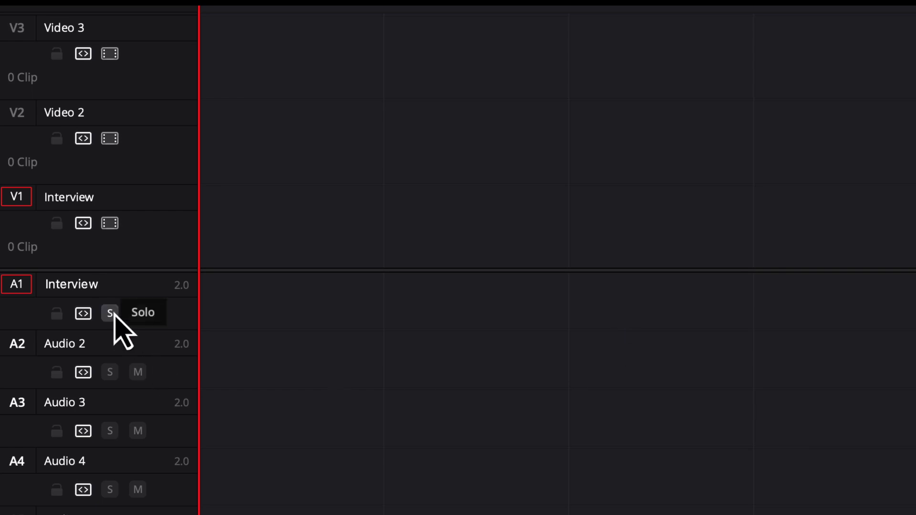
# Rename the Video 2 track as "B-roll" and the Audio 2 track as "Ambient".
pyautogui.doubleClick(77, 114)
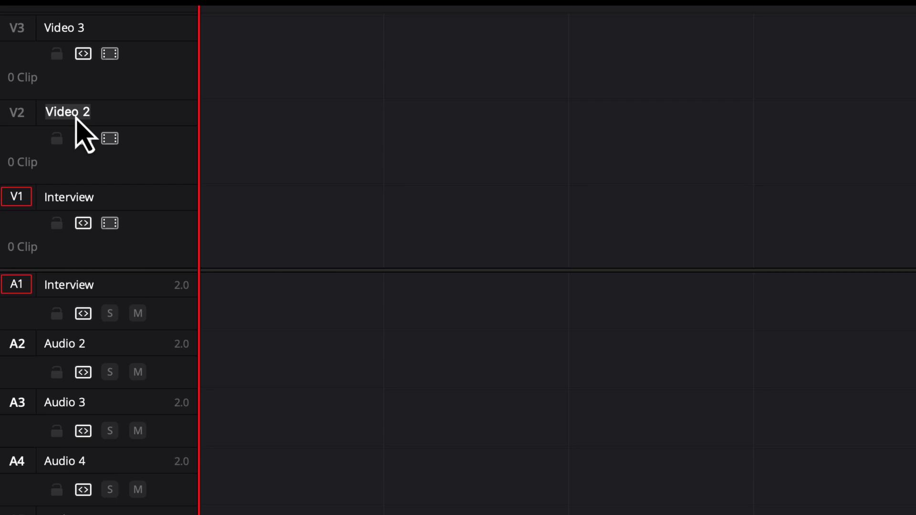
pyautogui.write('B-roll')
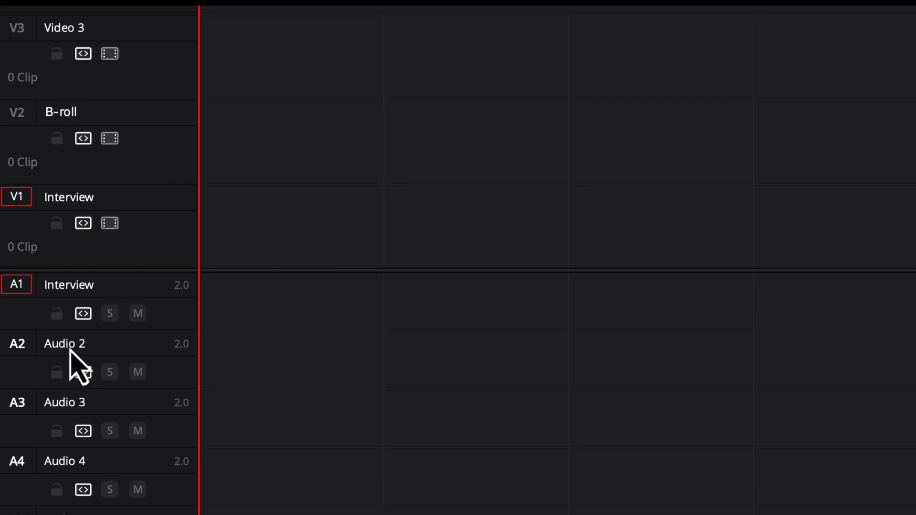
pyautogui.doubleClick(70, 348)
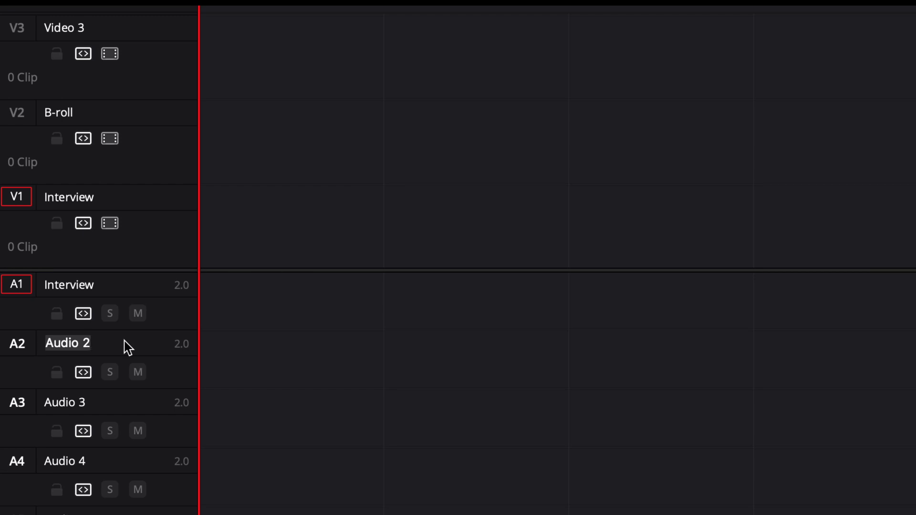
pyautogui.write('Ambient')
pyautogui.press('Return')
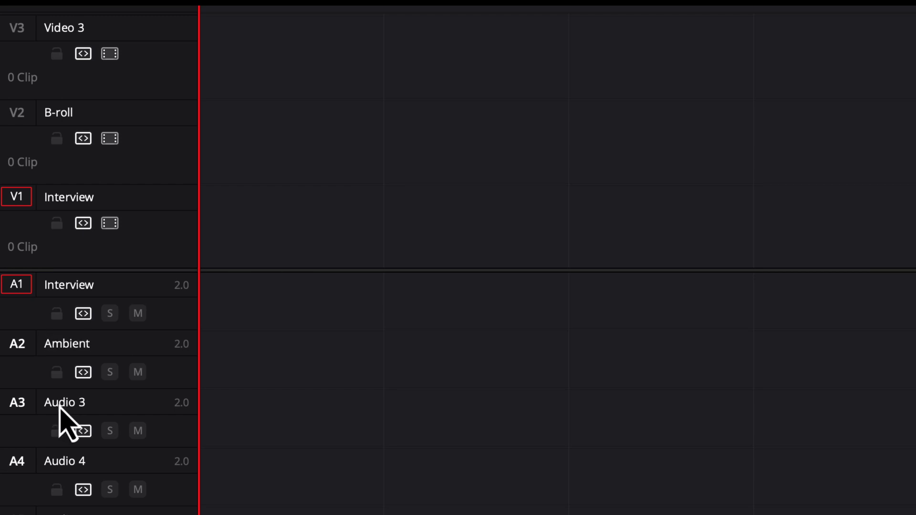
# Rename the Audio 3 track as "Voice Over" and the Audio 4 track as "Music".
pyautogui.doubleClick(59, 406)
pyautogui.write('Voice Over')
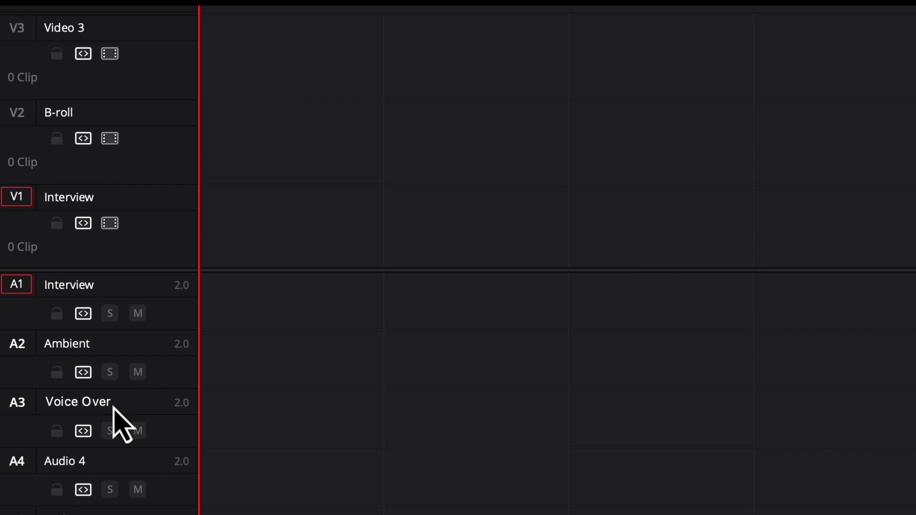
pyautogui.scroll(-1, 478, 425)
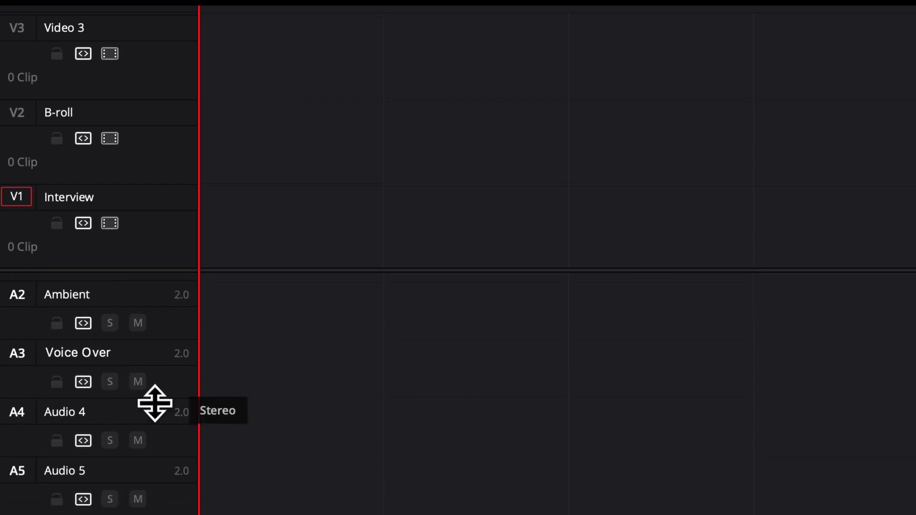
pyautogui.doubleClick(71, 413)
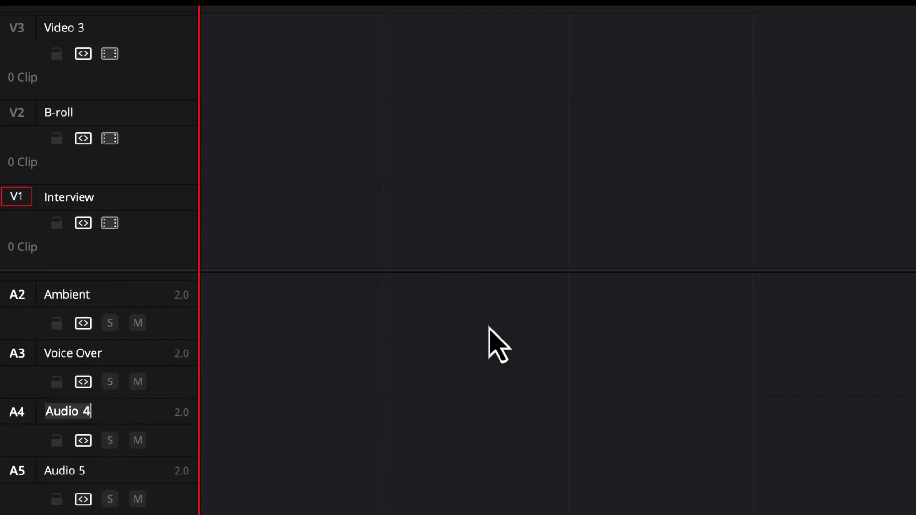
pyautogui.write('Music')
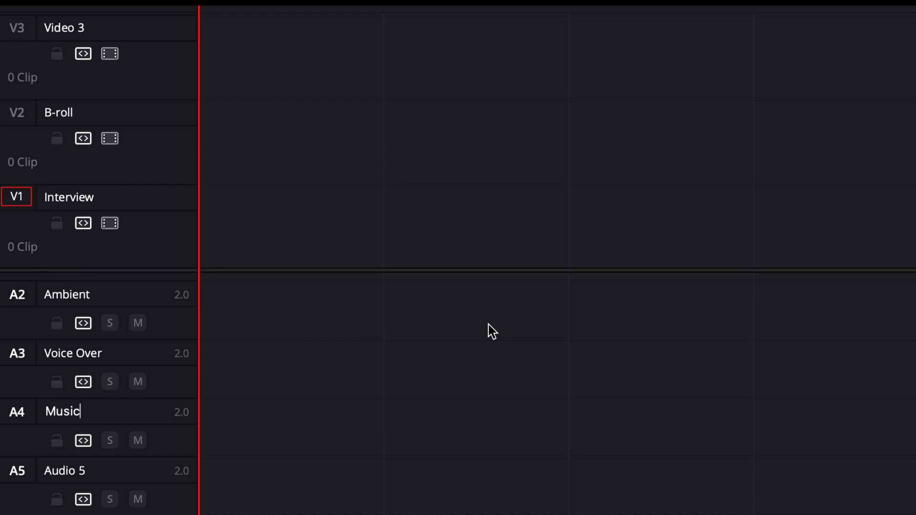
# Open the Interviews bin in the media pool to display its clips.
pyautogui.scroll(2, 482, 341)
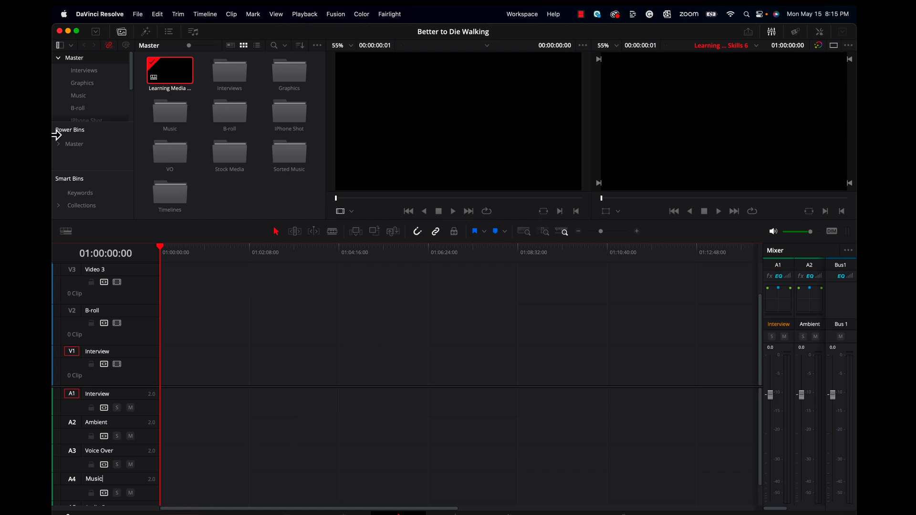
pyautogui.click(236, 80)
pyautogui.doubleClick(236, 79)
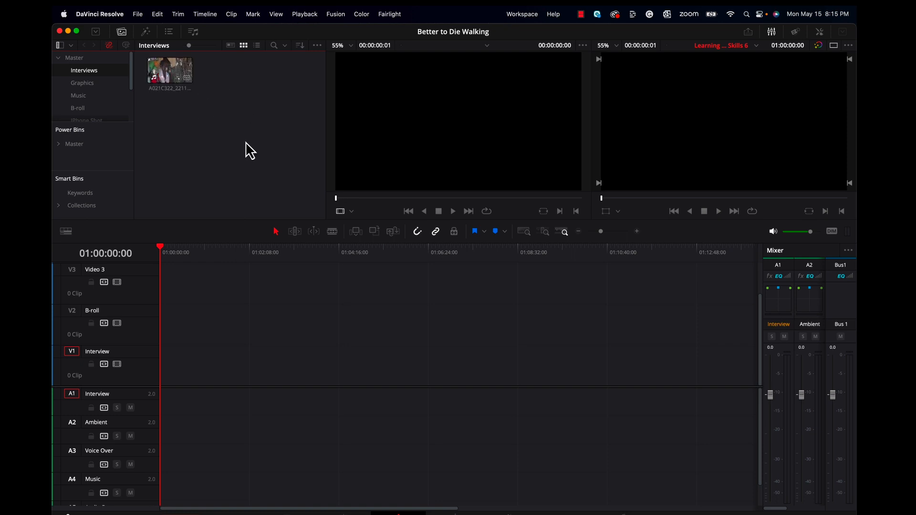
# Load the interview clip in the source viewer and mark its in point at 16:43:30:20.
pyautogui.moveTo(174, 65)
pyautogui.mouseDown()
pyautogui.moveTo(306, 310)
pyautogui.moveTo(313, 368)
pyautogui.moveTo(308, 336)
pyautogui.moveTo(151, 79)
pyautogui.moveTo(176, 70)
pyautogui.mouseUp()
pyautogui.doubleClick(175, 71)
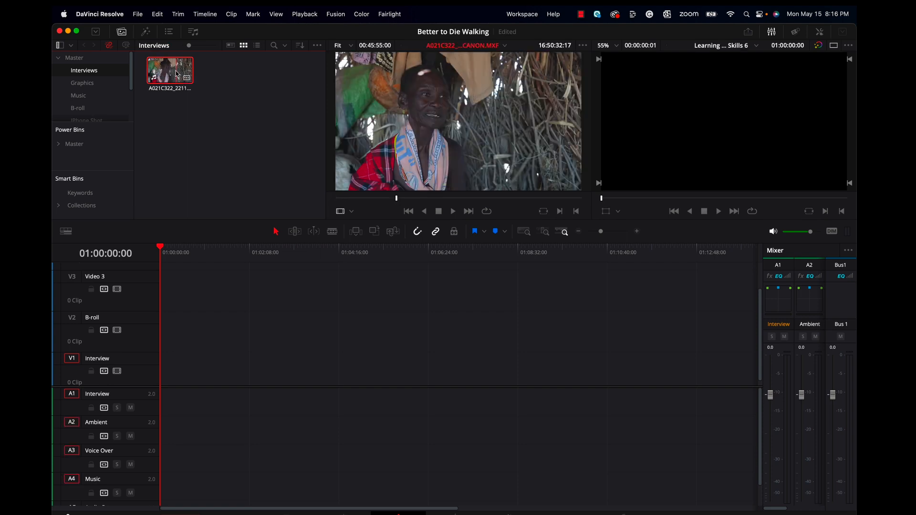
pyautogui.moveTo(397, 199); pyautogui.dragTo(361, 199)
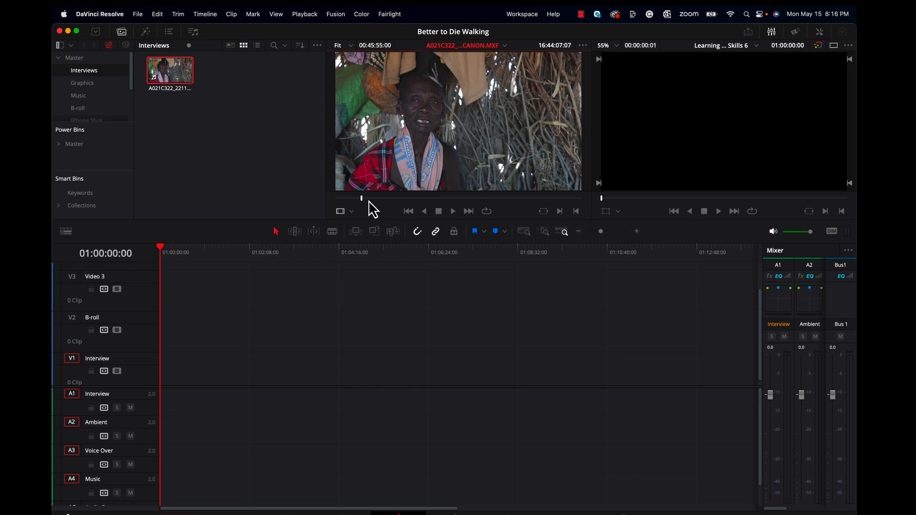
pyautogui.moveTo(361, 199); pyautogui.dragTo(359, 199)
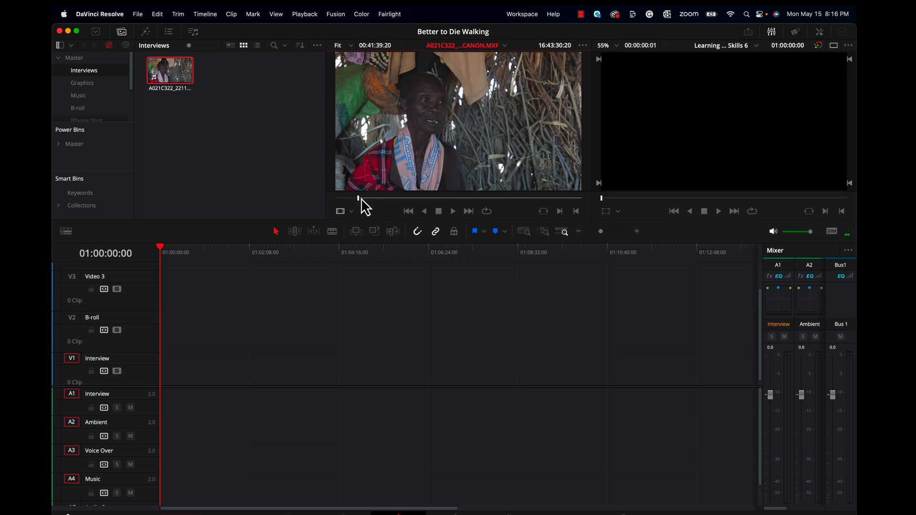
# Mark the interview clip's out point at 16:45:41:01.
pyautogui.click(372, 199)
pyautogui.moveTo(372, 198); pyautogui.dragTo(370, 200)
pyautogui.press('o')
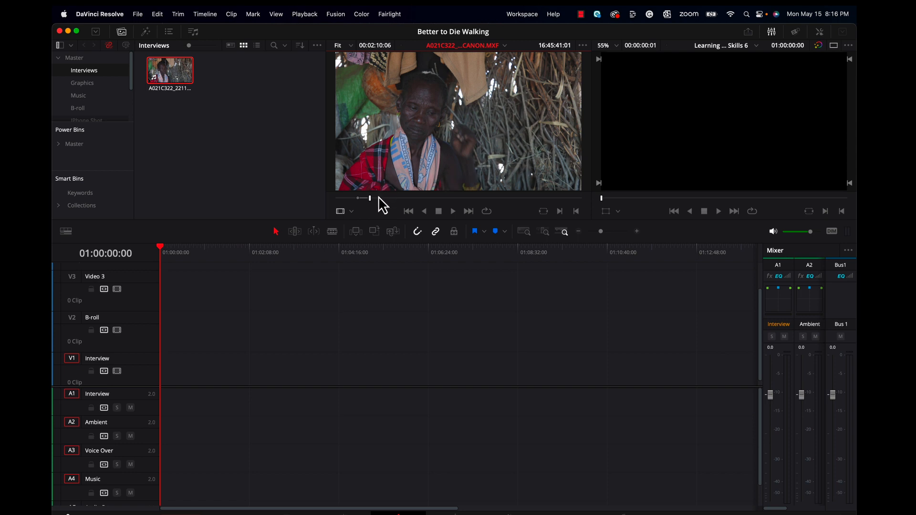
# Scrub back to the start of the marked interview range and set the in point at 16:43:25:15.
pyautogui.moveTo(369, 197); pyautogui.dragTo(359, 200)
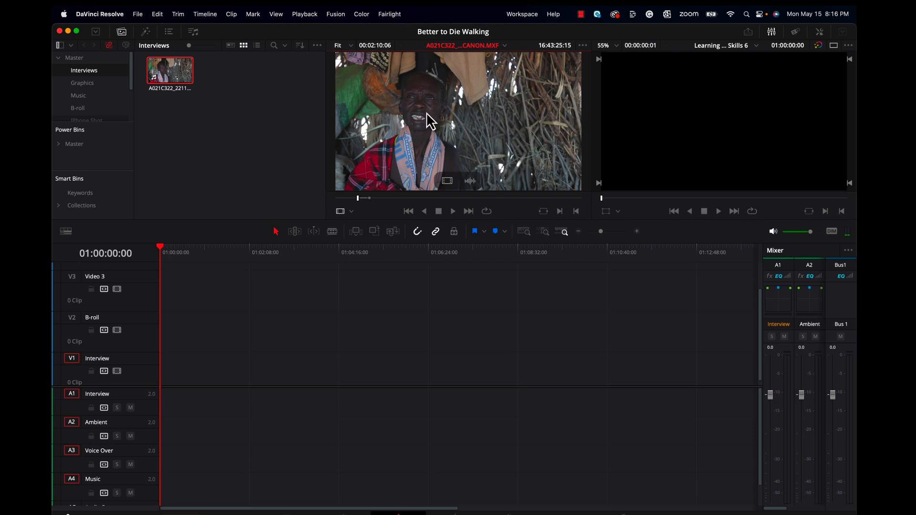
pyautogui.moveTo(359, 199); pyautogui.dragTo(355, 201)
pyautogui.moveTo(356, 201); pyautogui.dragTo(361, 200)
pyautogui.press('i')
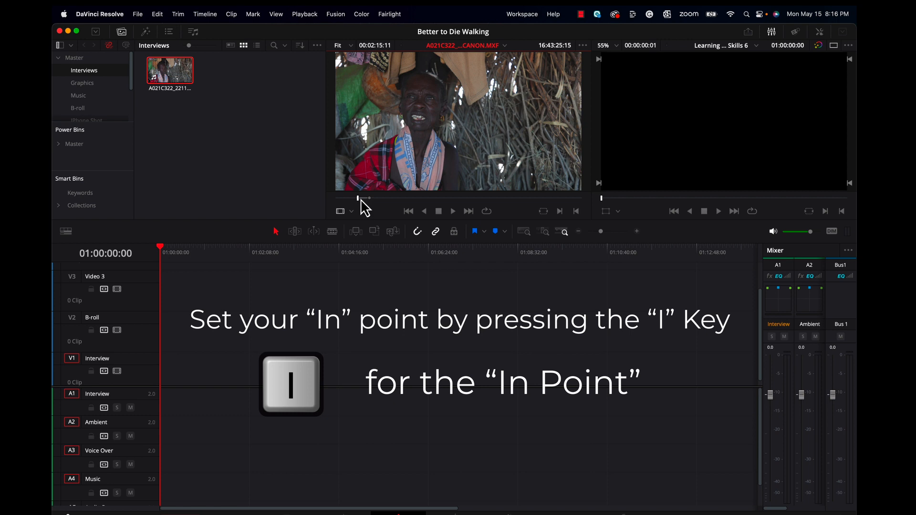
# Set the interview clip's out point at 16:45:35:20.
pyautogui.moveTo(360, 199); pyautogui.dragTo(368, 195)
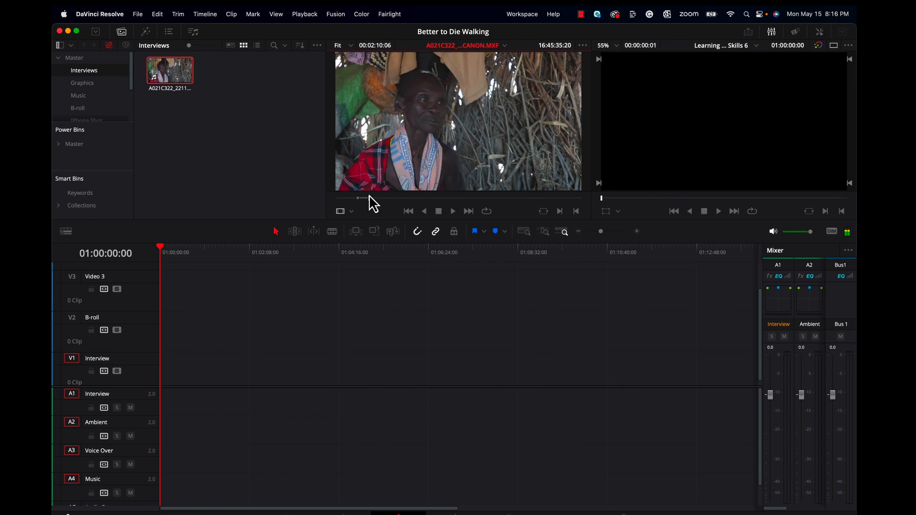
pyautogui.press('o')
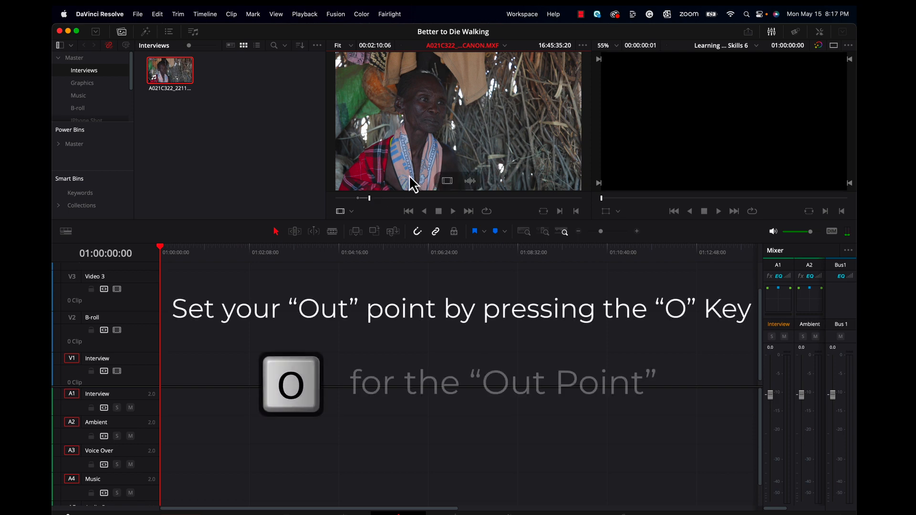
pyautogui.press('o')
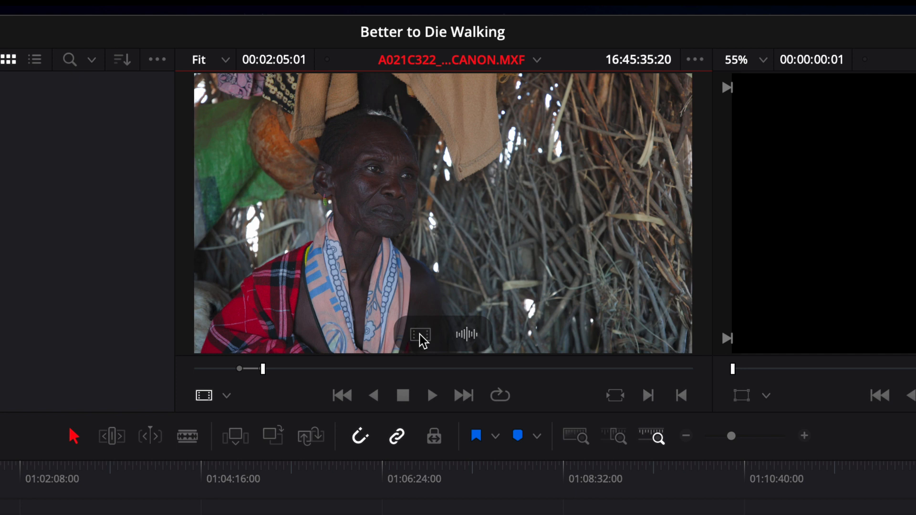
# Add only the video of the marked interview range to the Interview video track, and only its audio to the Interview audio track.
pyautogui.moveTo(420, 335); pyautogui.dragTo(361, 400)
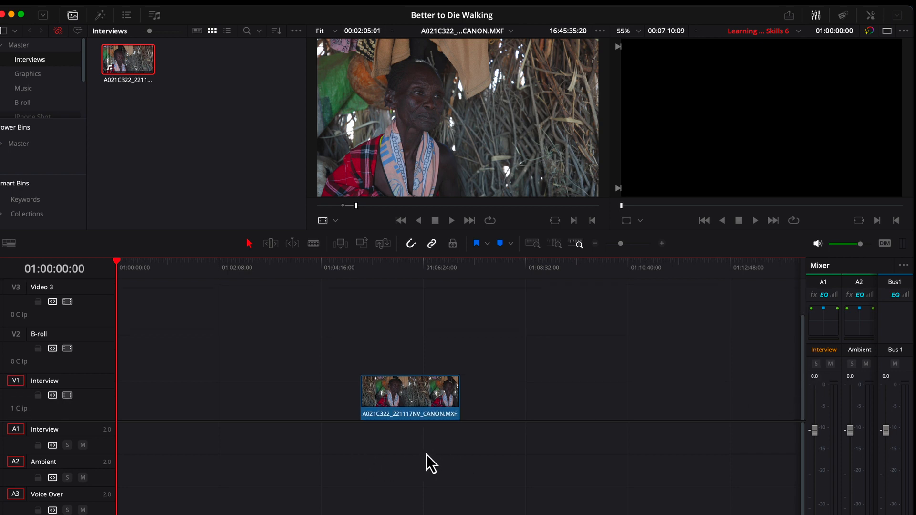
pyautogui.moveTo(514, 130)
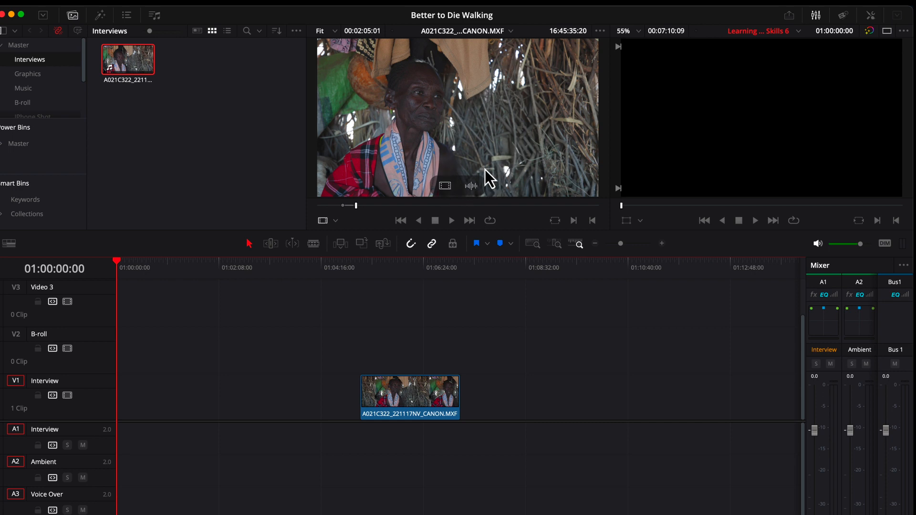
pyautogui.click(471, 187)
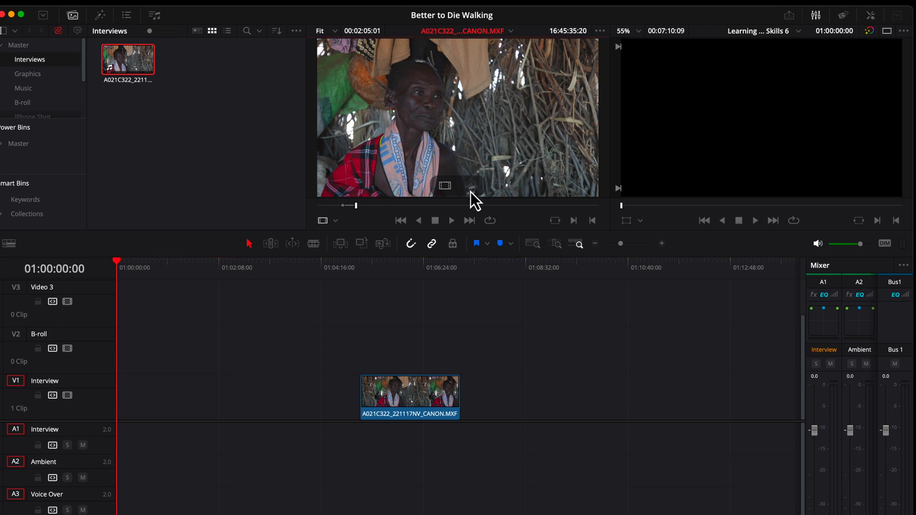
pyautogui.moveTo(471, 196); pyautogui.dragTo(515, 437)
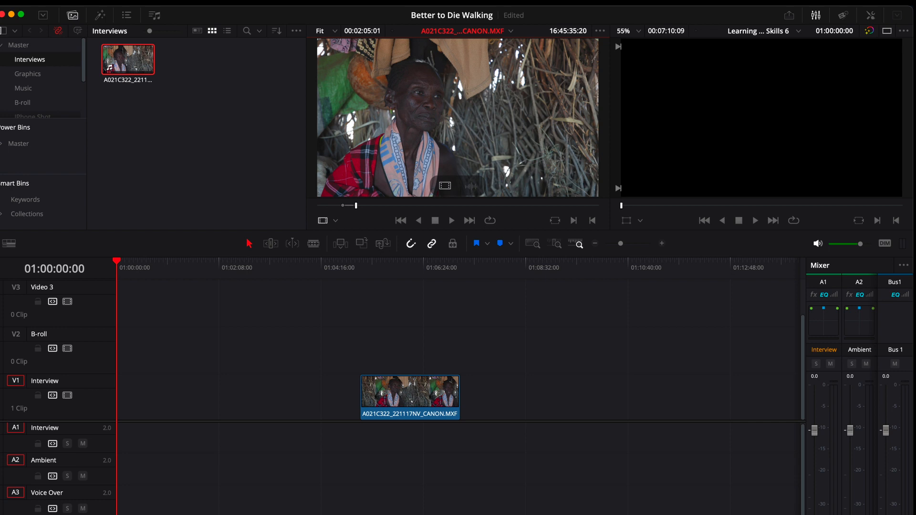
# Delete the separately placed interview video and audio from the timeline.
pyautogui.moveTo(532, 366); pyautogui.dragTo(530, 409)
pyautogui.moveTo(388, 319); pyautogui.dragTo(655, 504)
pyautogui.press('Delete')
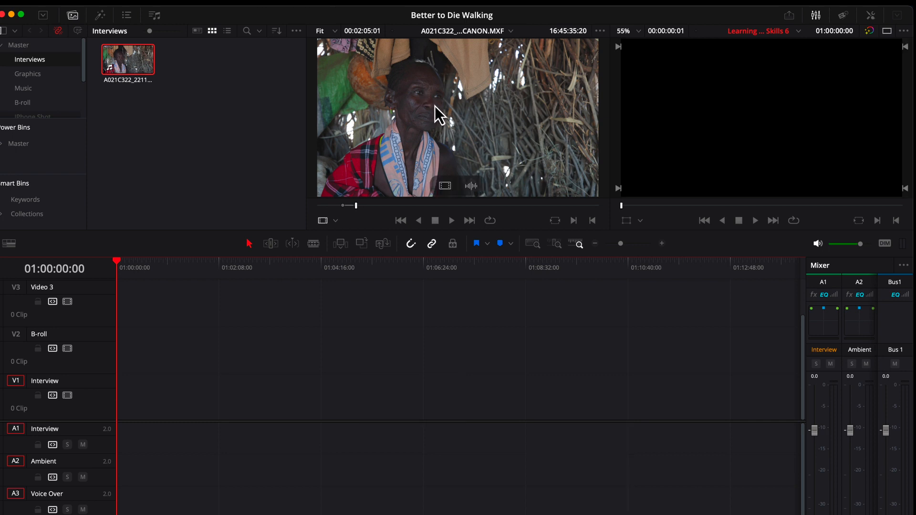
# Place the marked interview range with video and audio on the timeline, and add the B-roll clip A021C336 after it on the Interview track.
pyautogui.click(441, 95)
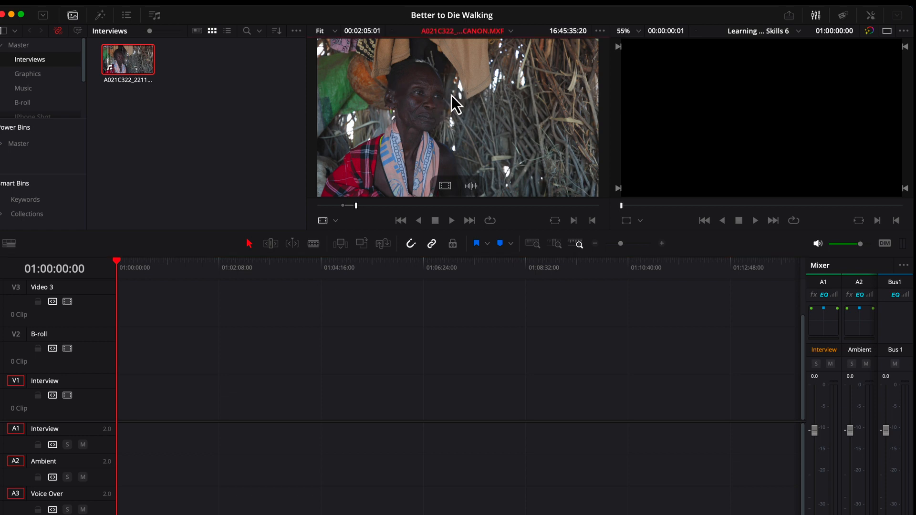
pyautogui.moveTo(451, 95); pyautogui.dragTo(345, 395)
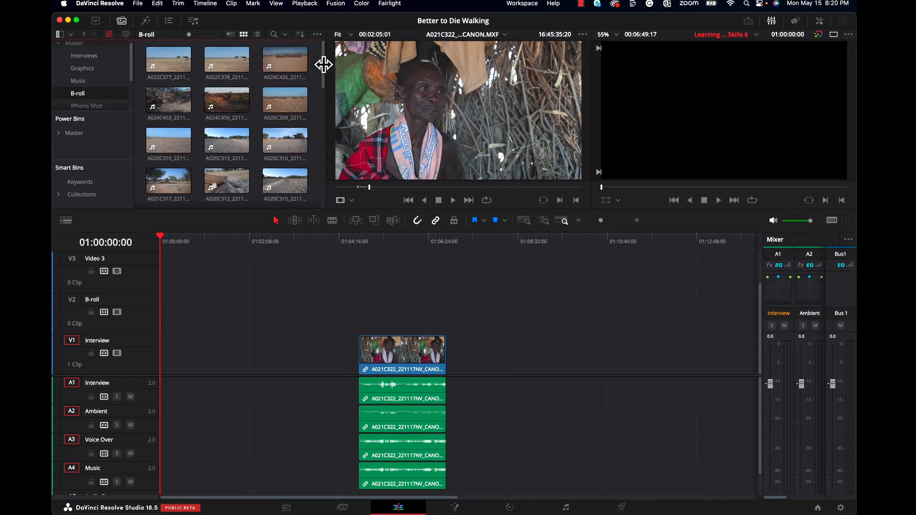
pyautogui.moveTo(322, 71); pyautogui.dragTo(320, 157)
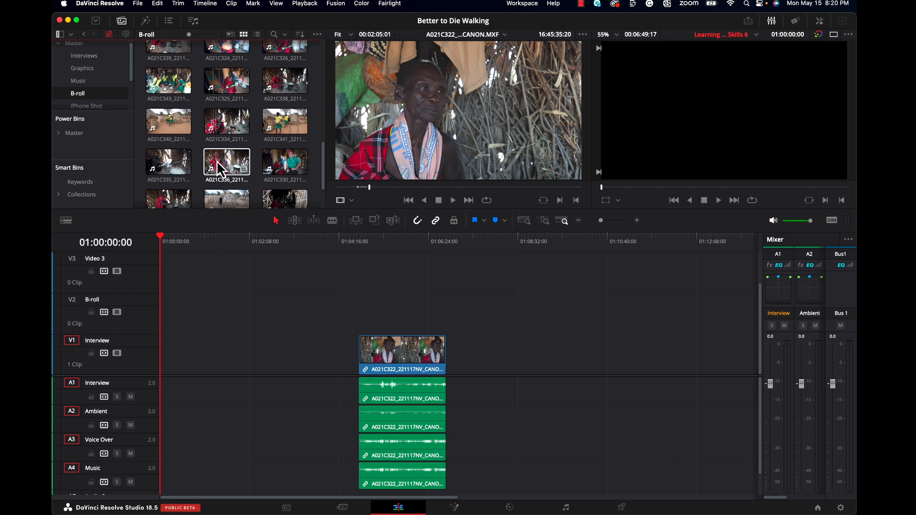
pyautogui.moveTo(221, 169); pyautogui.dragTo(479, 355)
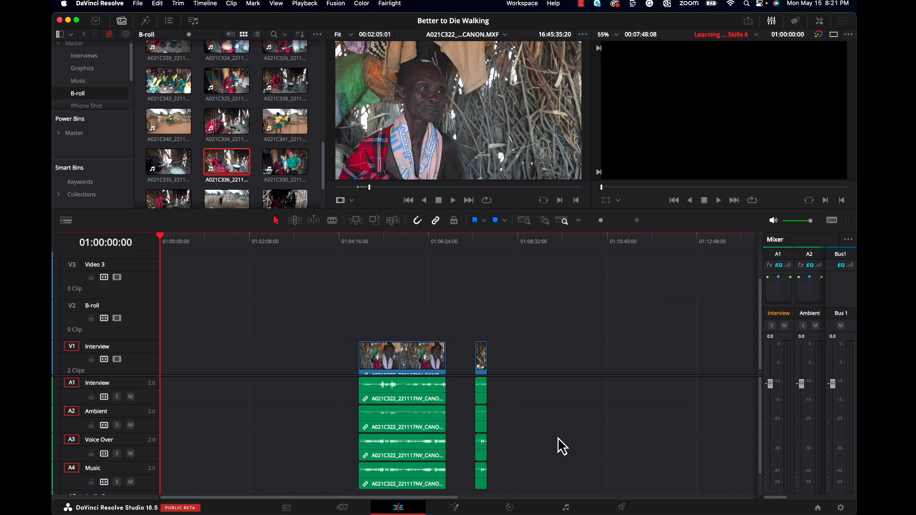
# Select all clips in the B-roll bin and open their Clip Attributes.
pyautogui.moveTo(323, 160); pyautogui.dragTo(329, 56)
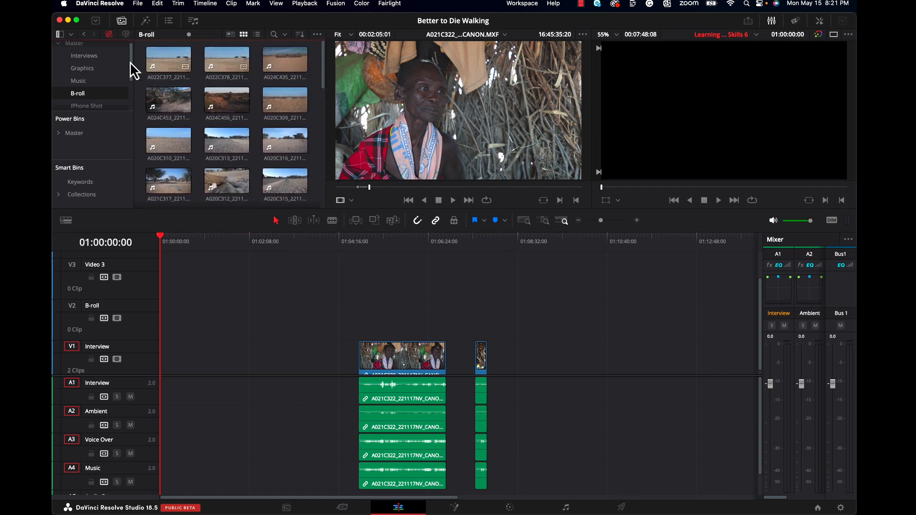
pyautogui.click(165, 62)
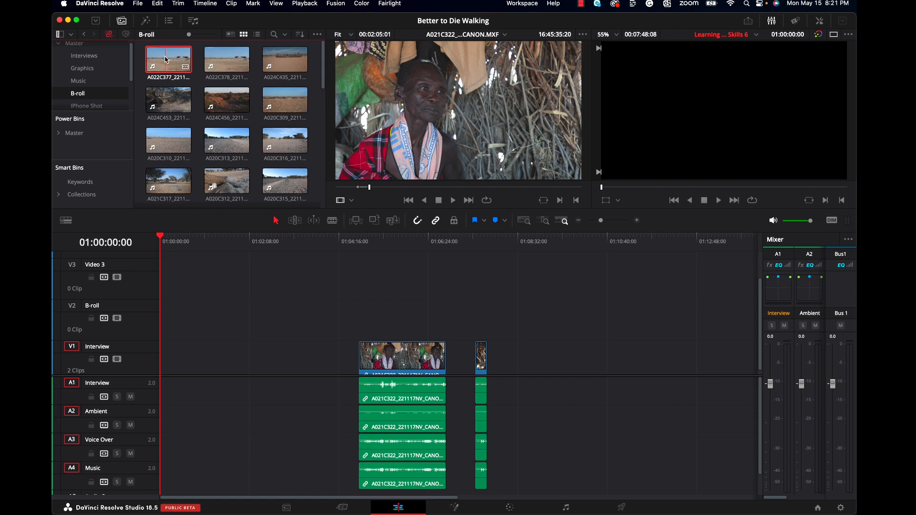
pyautogui.press('super+a')
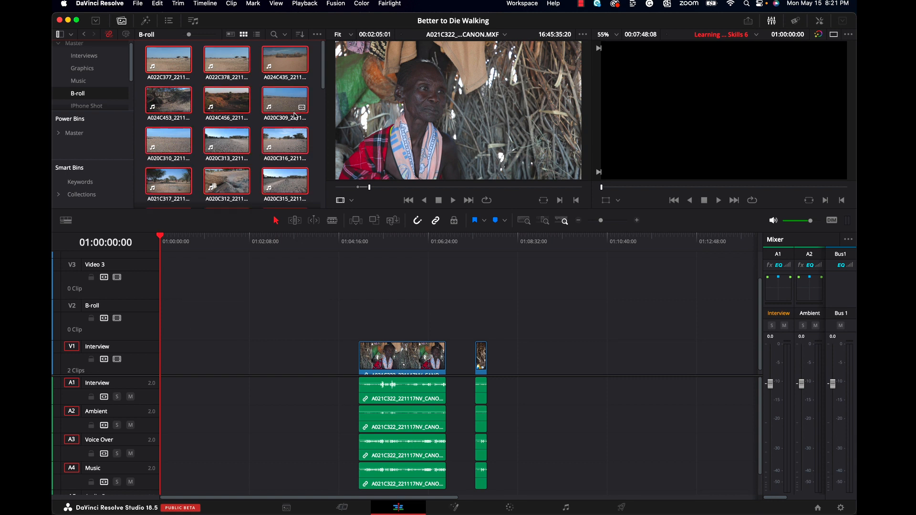
pyautogui.rightClick(228, 98)
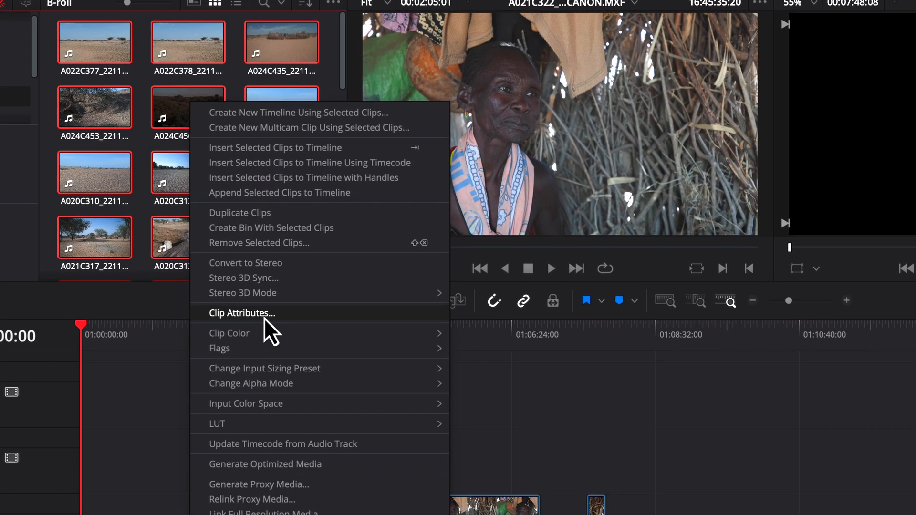
pyautogui.click(272, 253)
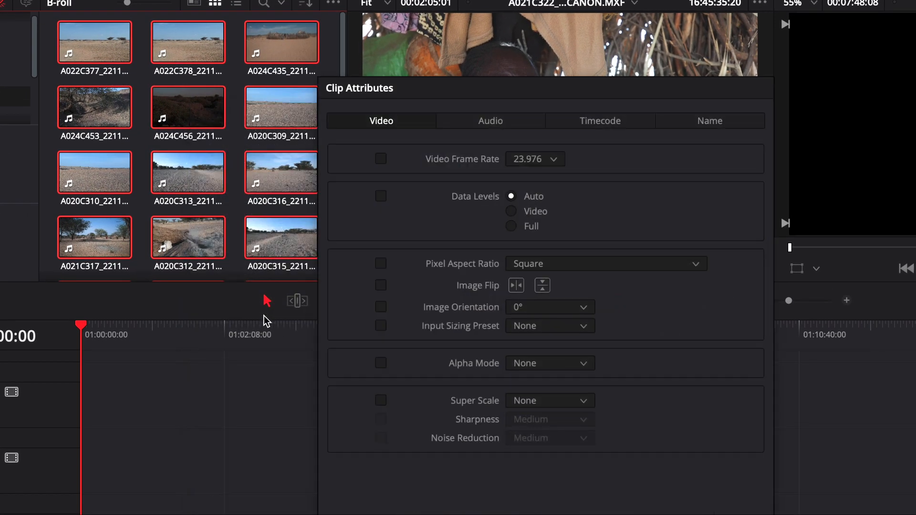
# Remove audio tracks 2, 3 and 4 from the selected B-roll clips, keeping only mono Embedded Channel 1, and apply the attributes.
pyautogui.click(484, 123)
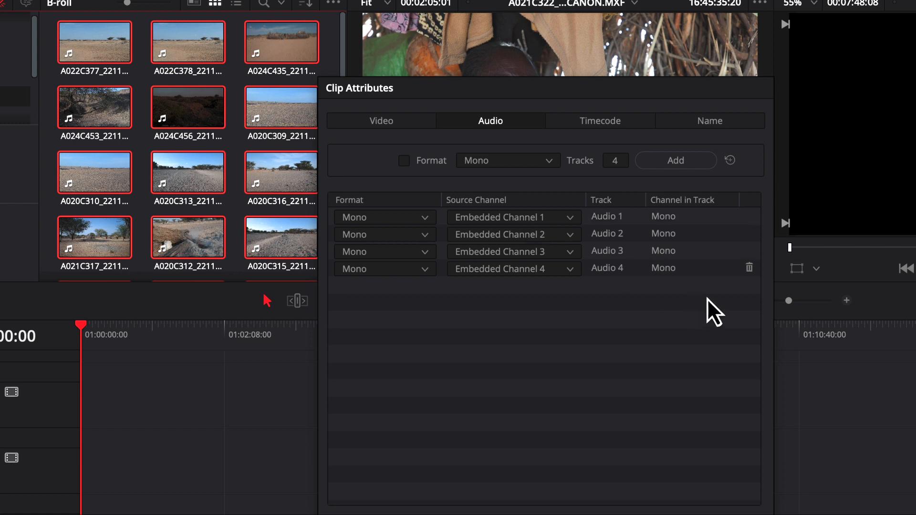
pyautogui.click(749, 267)
pyautogui.click(749, 251)
pyautogui.click(749, 234)
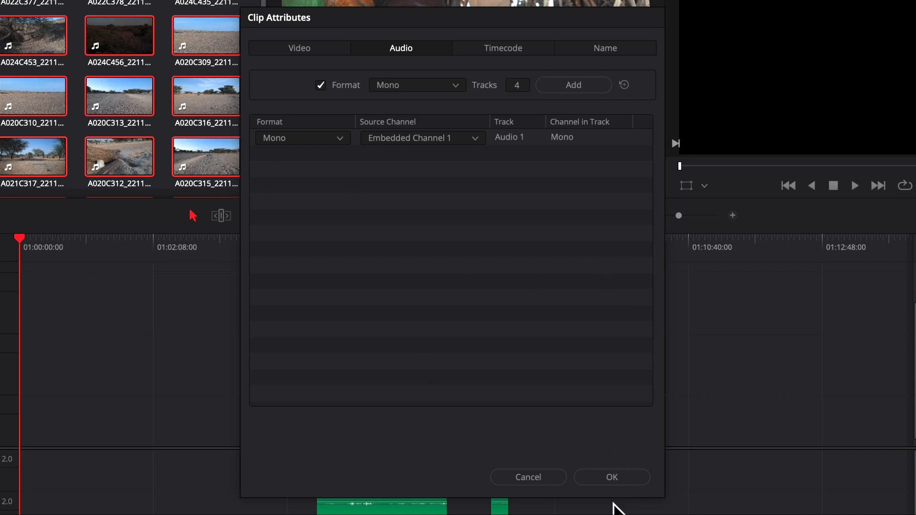
pyautogui.click(618, 478)
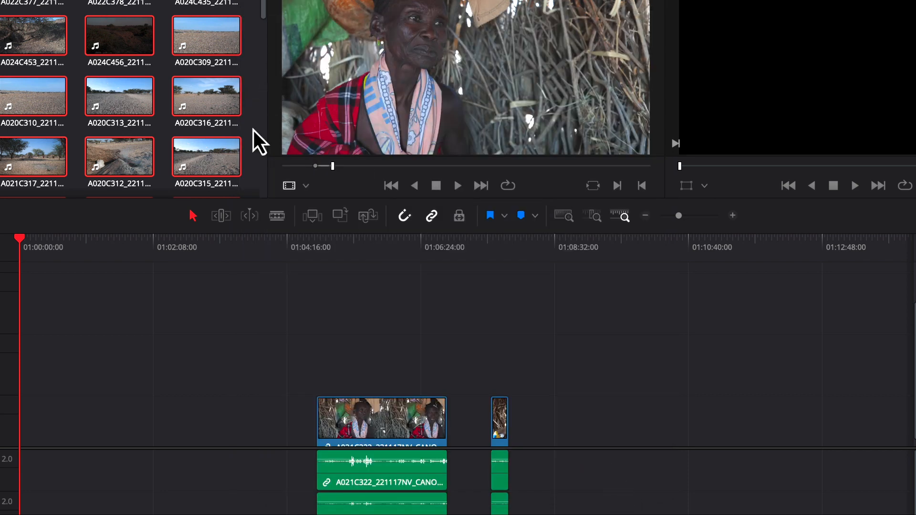
# Place the B-roll clips A024C456 and A021C327 on the Interview track after the existing clips.
pyautogui.click(88, 35)
pyautogui.moveTo(111, 36); pyautogui.dragTo(563, 419)
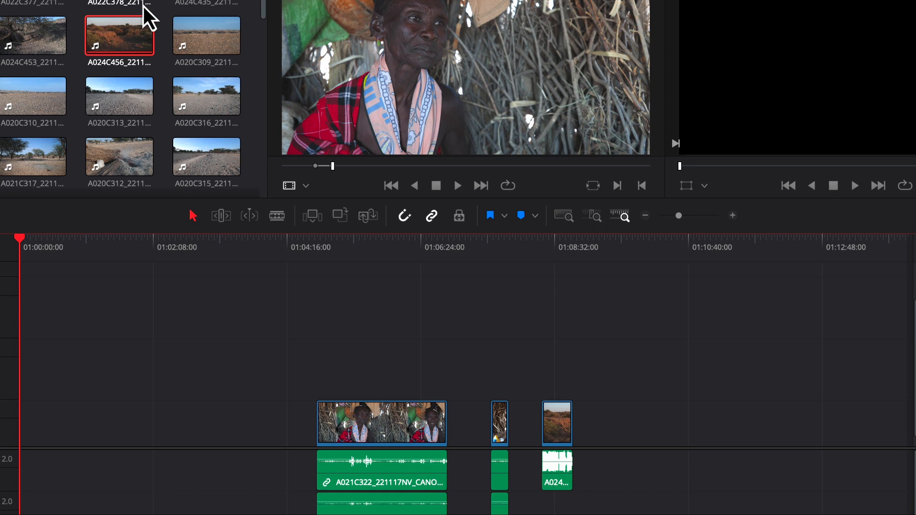
pyautogui.scroll(-5, 143, 19)
pyautogui.click(111, 43)
pyautogui.moveTo(106, 39); pyautogui.dragTo(594, 458)
# Delete all the interview and B-roll clips from the timeline.
pyautogui.moveTo(225, 346); pyautogui.dragTo(615, 514)
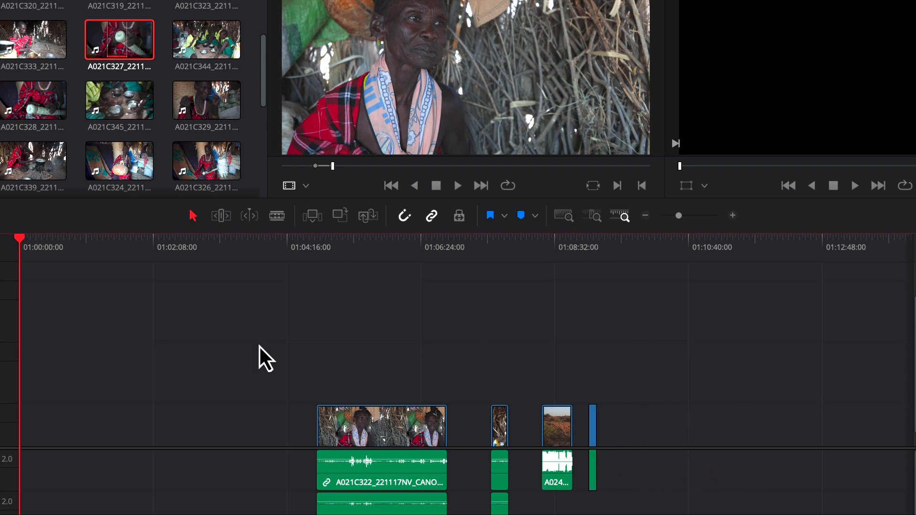
pyautogui.moveTo(558, 500); pyautogui.dragTo(689, 496)
pyautogui.press('Delete')
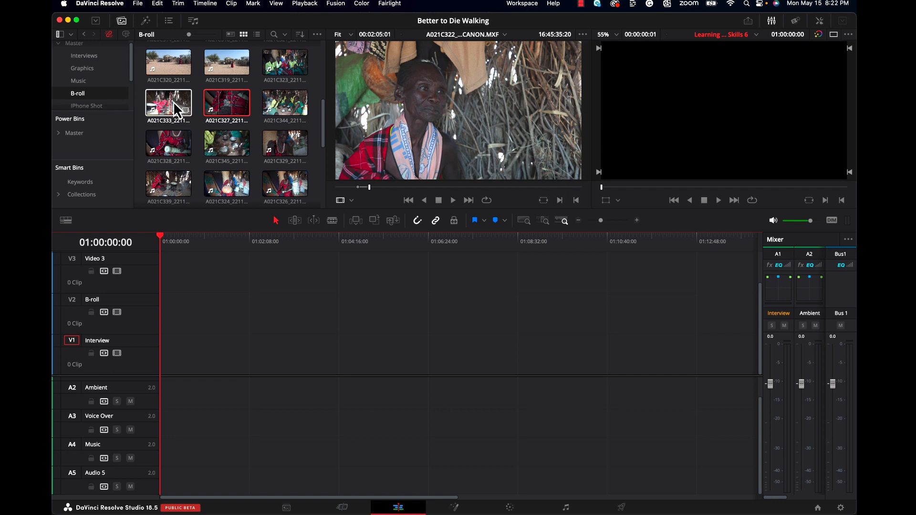
# Place the marked range of the Interviews bin clip on the Interview video track together with its four audio channels.
pyautogui.click(106, 58)
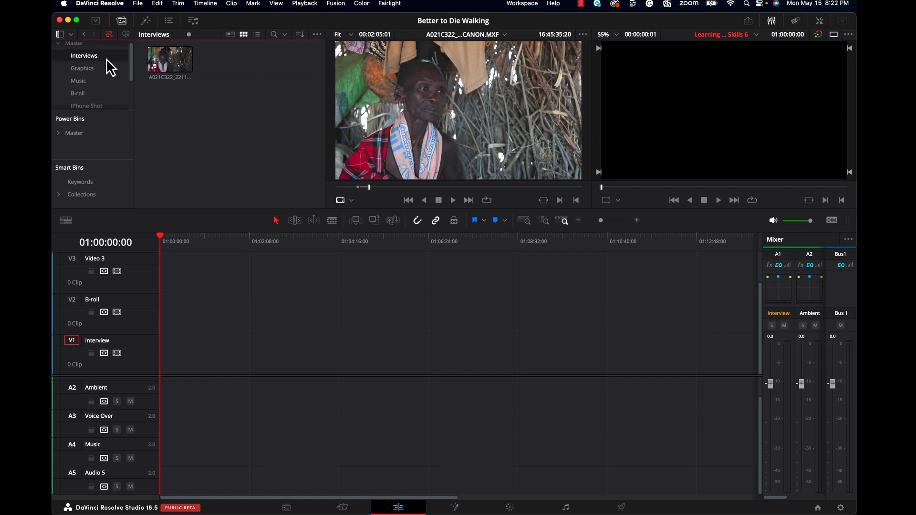
pyautogui.click(170, 60)
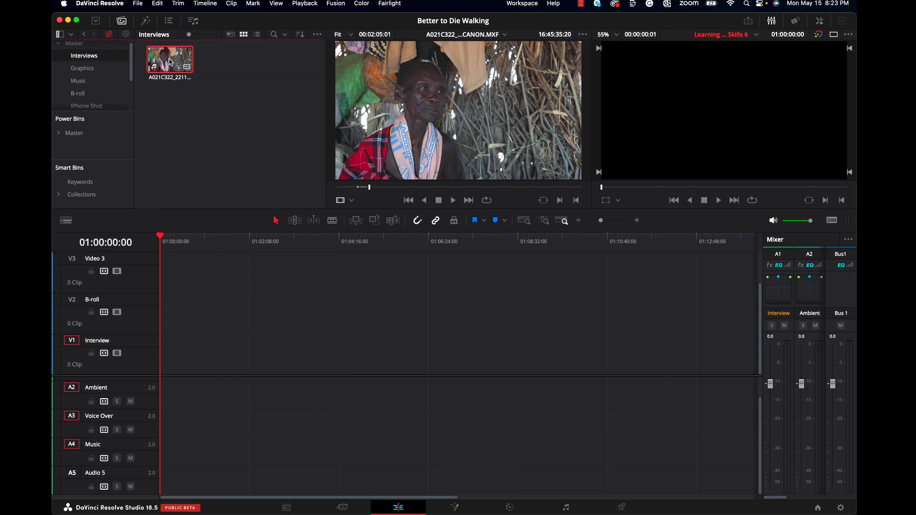
pyautogui.moveTo(177, 66); pyautogui.dragTo(392, 347)
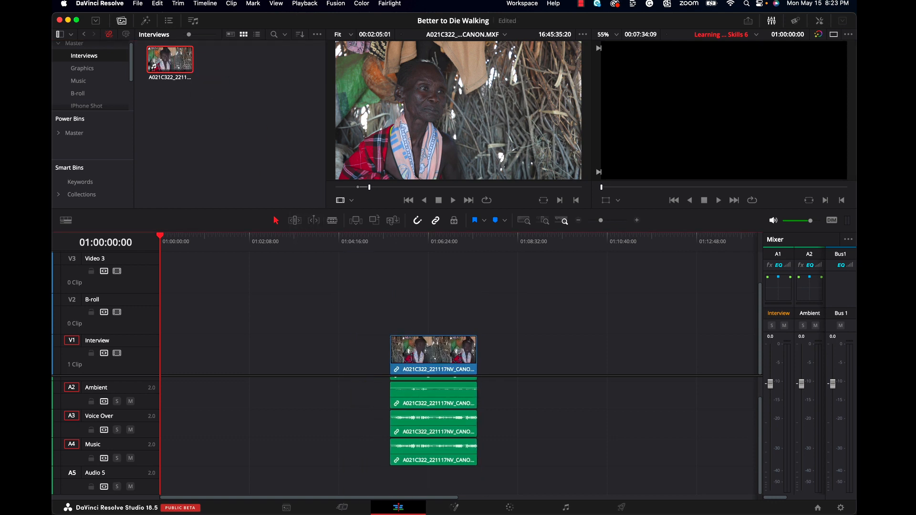
pyautogui.scroll(1, 712, 390)
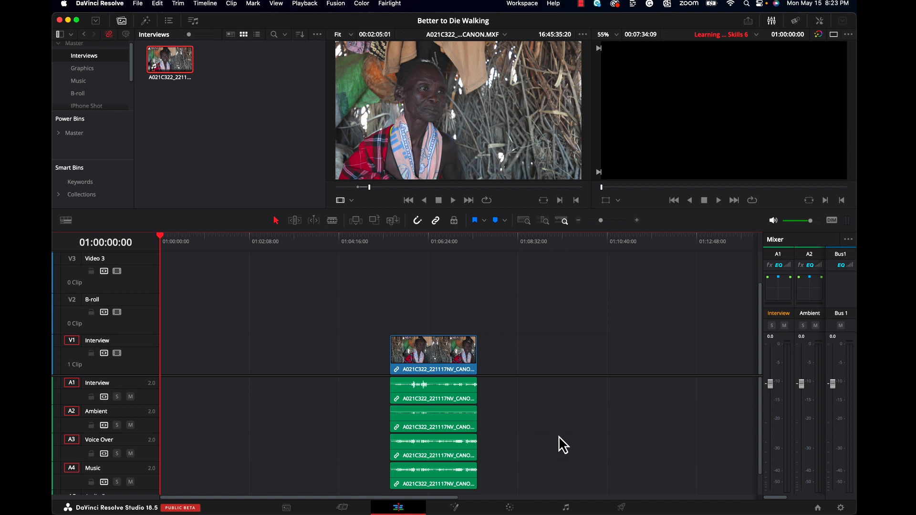
# Delete the interview clip's audio from the Ambient, Voice Over and Music tracks, keeping its video and the Interview audio.
pyautogui.press('alt')
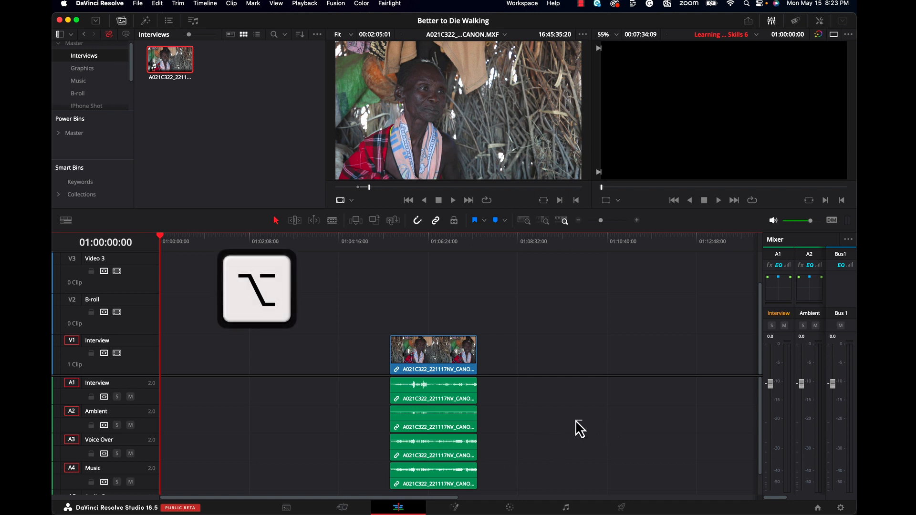
pyautogui.moveTo(537, 423); pyautogui.dragTo(420, 491)
pyautogui.press('Delete')
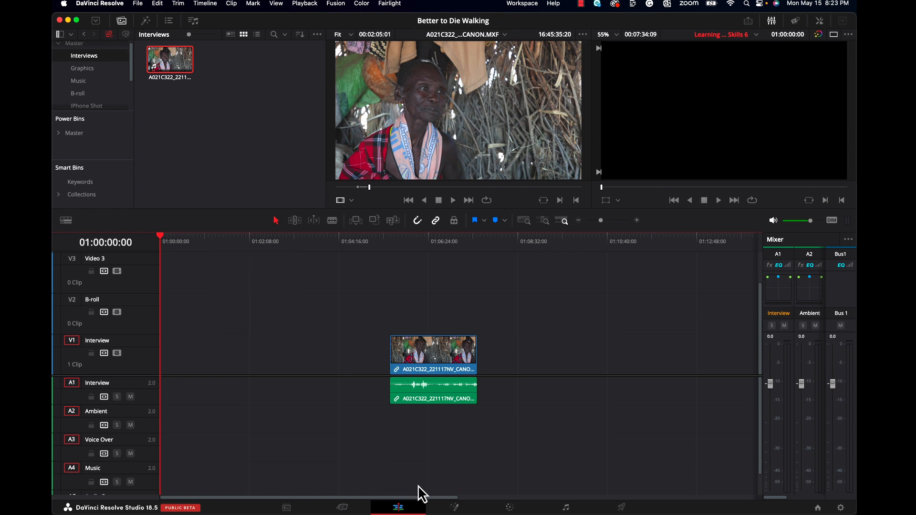
# Undo the interview clip's audio deletion and its placement, and turn off the Ambient, Voice Over and Music tracks as audio destinations.
pyautogui.press('super+z')
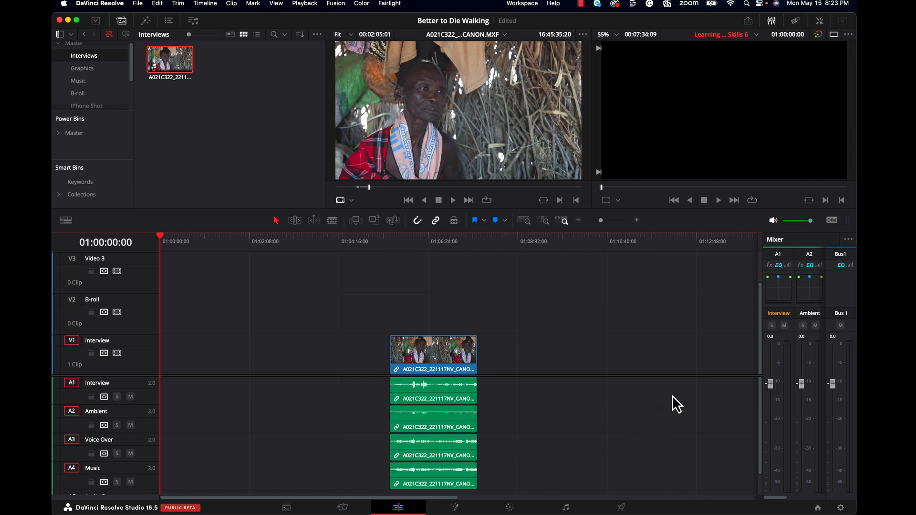
pyautogui.press('super+z')
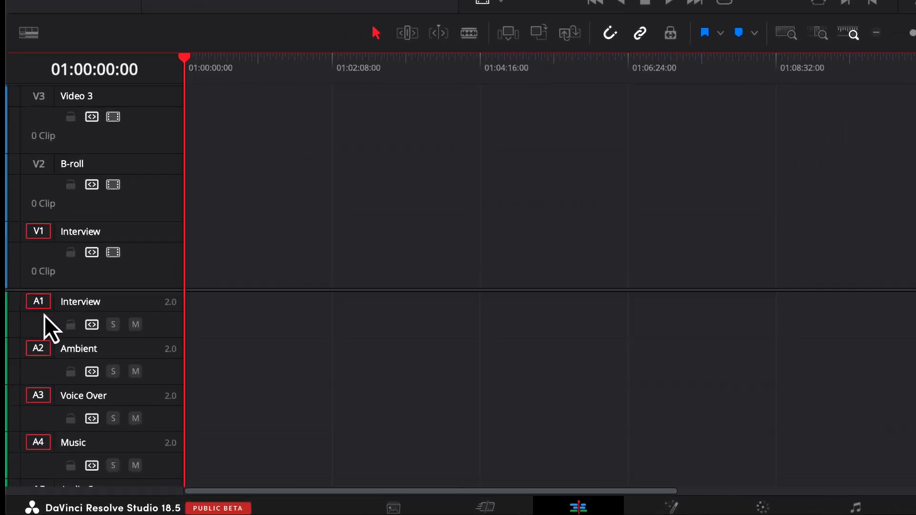
pyautogui.click(29, 331)
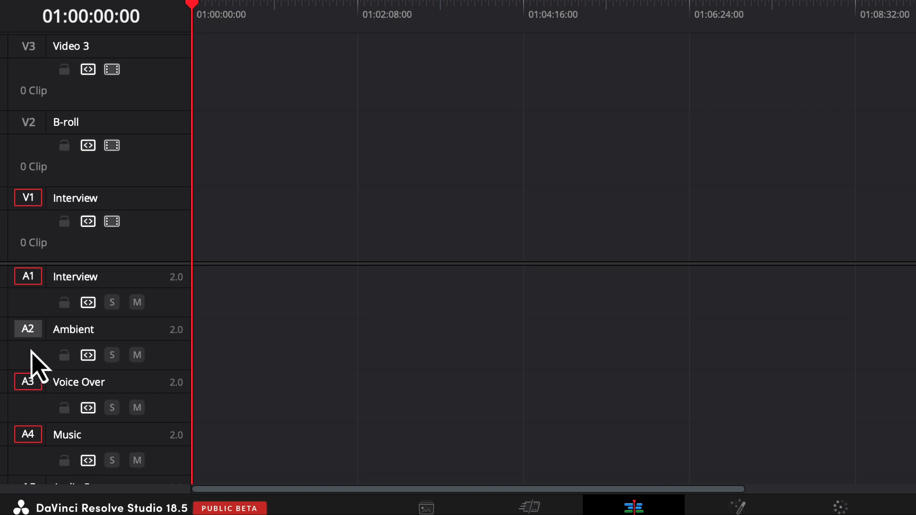
pyautogui.click(30, 383)
pyautogui.click(29, 439)
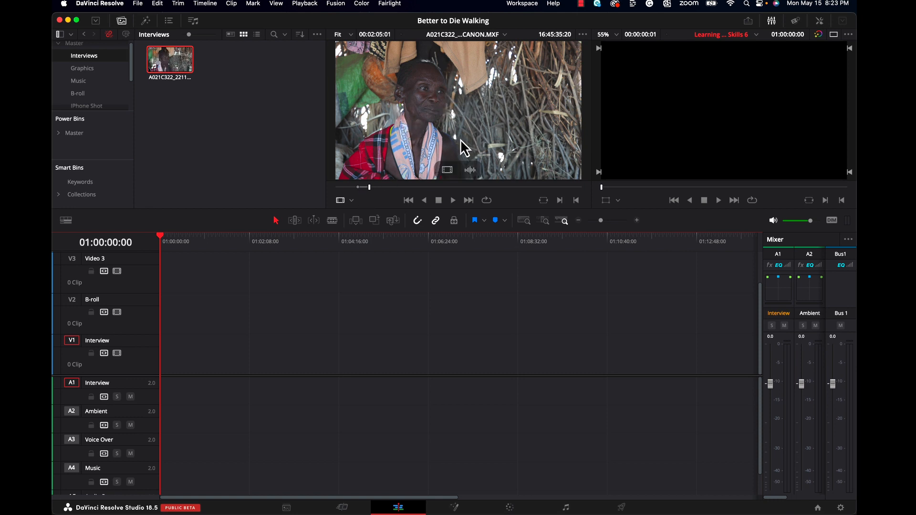
# Place the marked interview range on the Interview video track, and a second copy further along on the B-roll track with its audio on Ambient.
pyautogui.moveTo(466, 111); pyautogui.dragTo(290, 346)
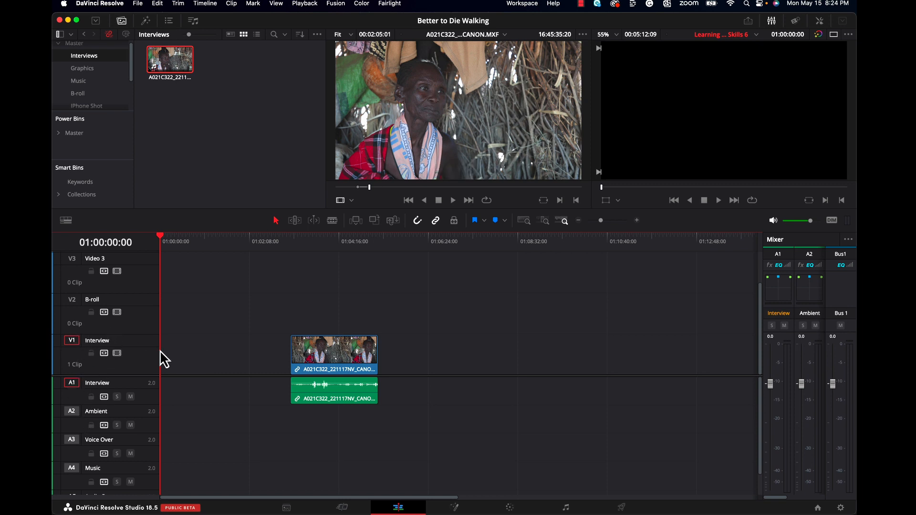
pyautogui.click(507, 89)
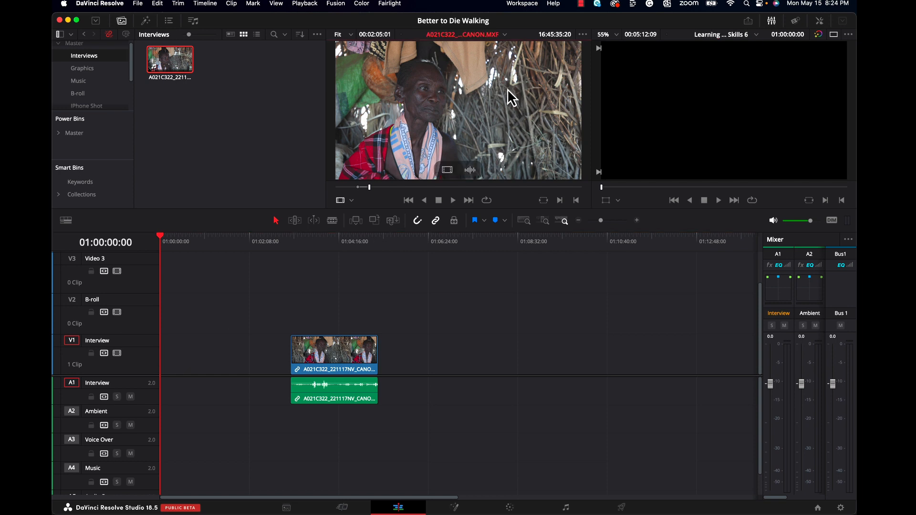
pyautogui.moveTo(486, 88); pyautogui.dragTo(407, 312)
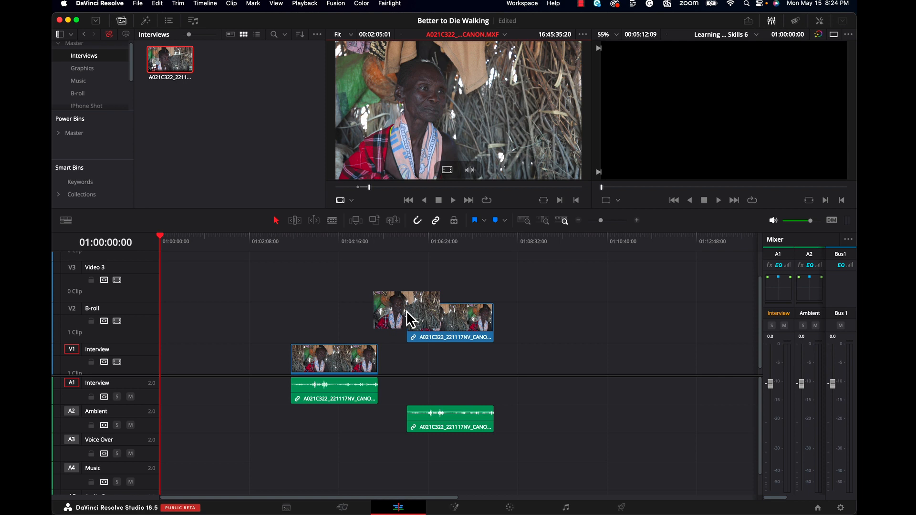
pyautogui.moveTo(411, 320); pyautogui.dragTo(411, 319)
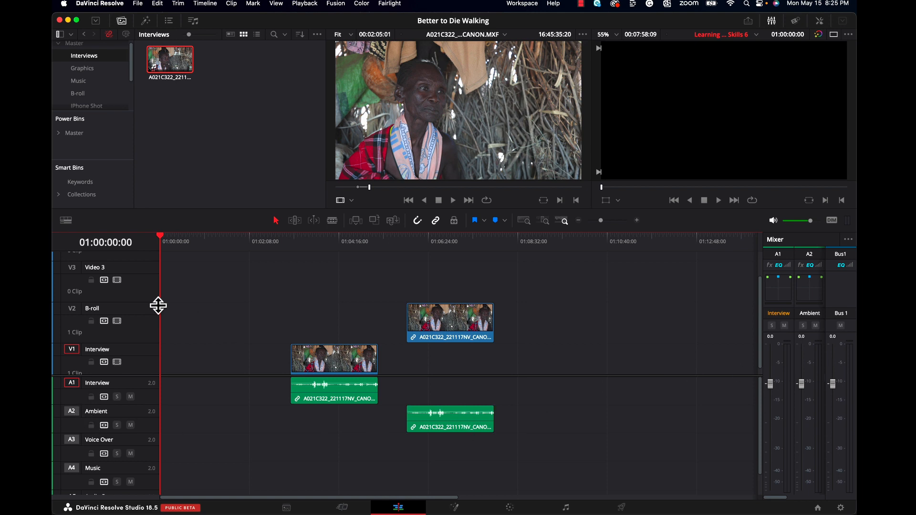
# Move the second interview clip with its linked audio between the Video 3, Interview and B-roll video tracks, ending on Video 3.
pyautogui.click(457, 327)
pyautogui.moveTo(453, 320); pyautogui.dragTo(470, 292)
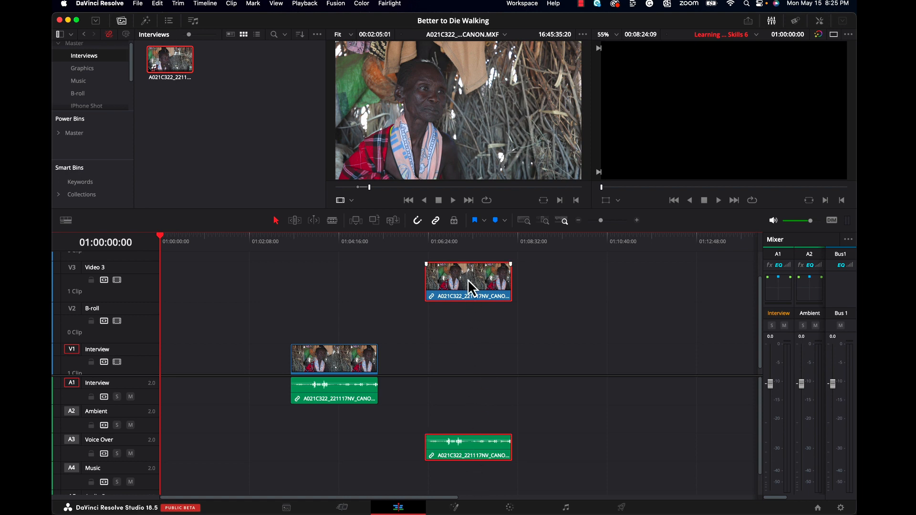
pyautogui.moveTo(472, 288); pyautogui.dragTo(448, 354)
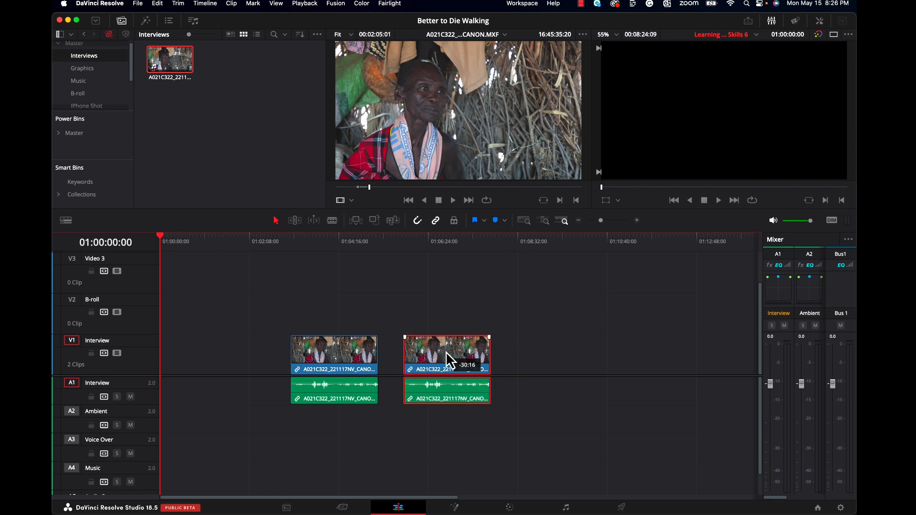
pyautogui.moveTo(446, 353); pyautogui.dragTo(448, 312)
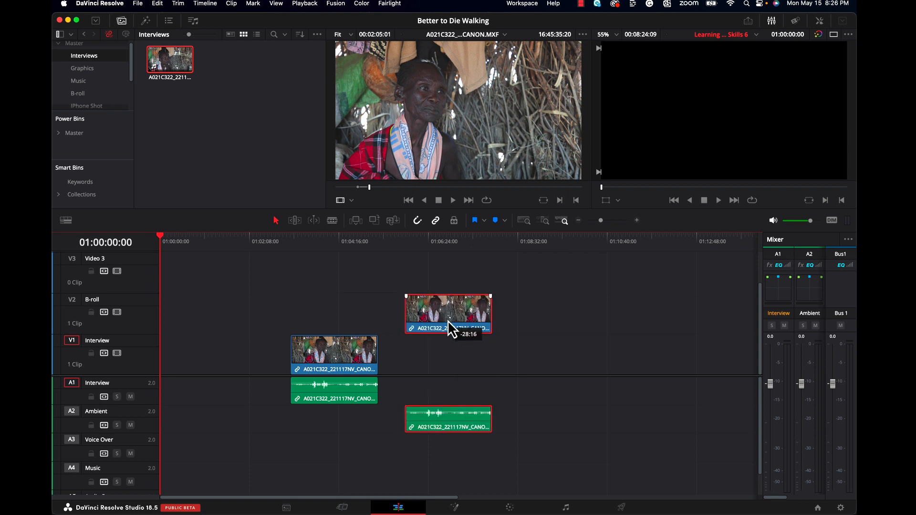
pyautogui.moveTo(448, 322); pyautogui.dragTo(454, 289)
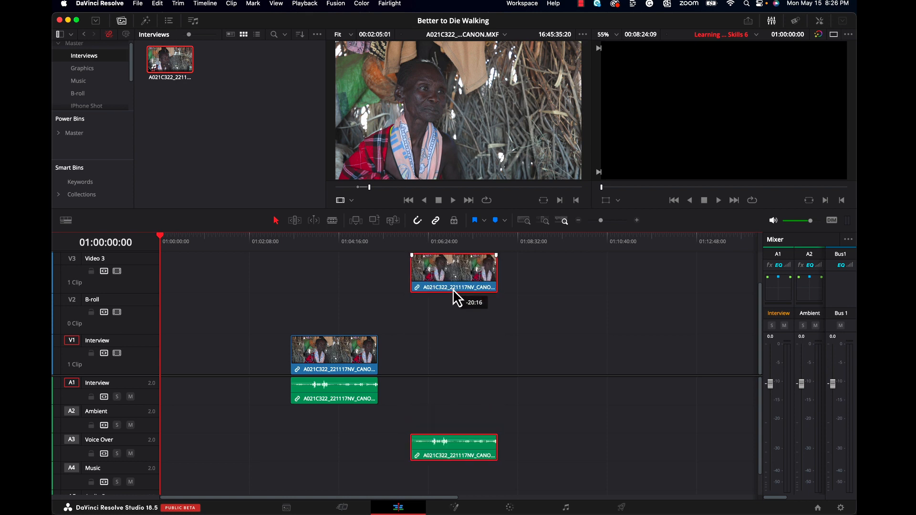
pyautogui.moveTo(454, 289); pyautogui.dragTo(453, 289)
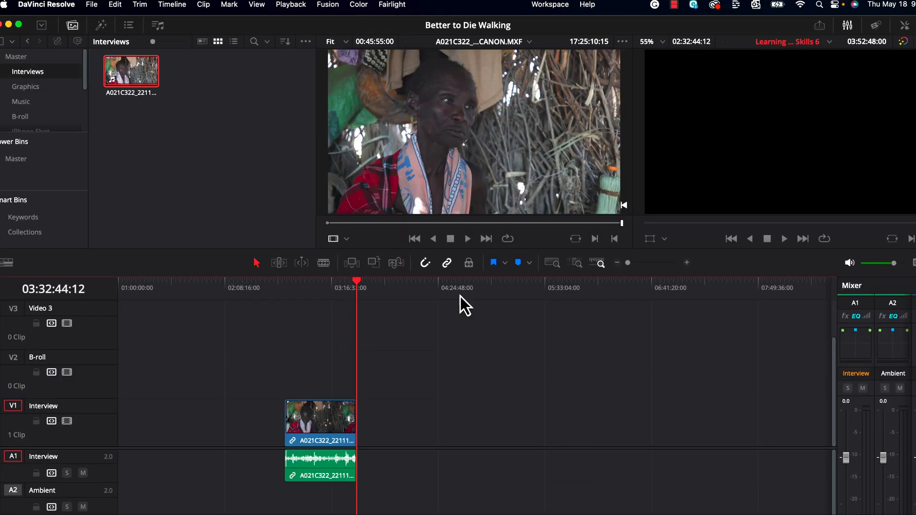
# Load the A021C327 clip from the B-roll bin into the source viewer, skim through it and return to near its start.
pyautogui.click(26, 119)
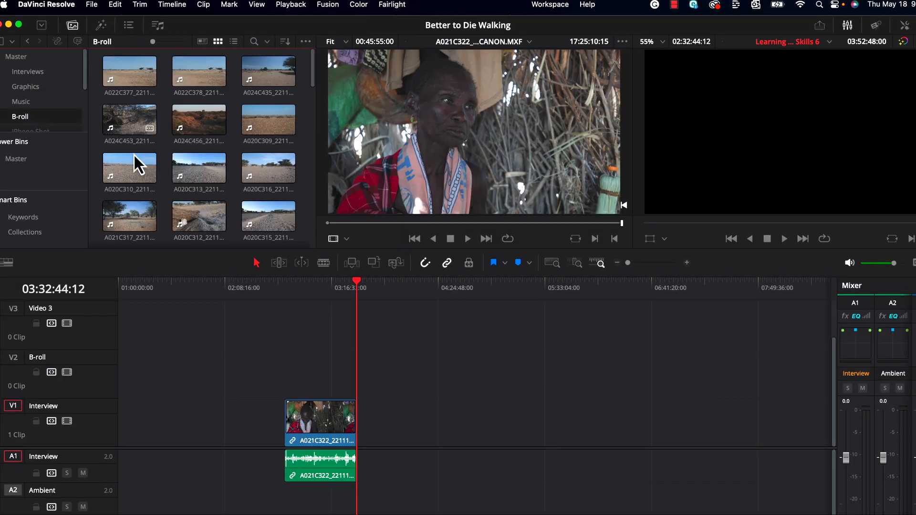
pyautogui.scroll(-3, 229, 170)
pyautogui.scroll(2, 229, 169)
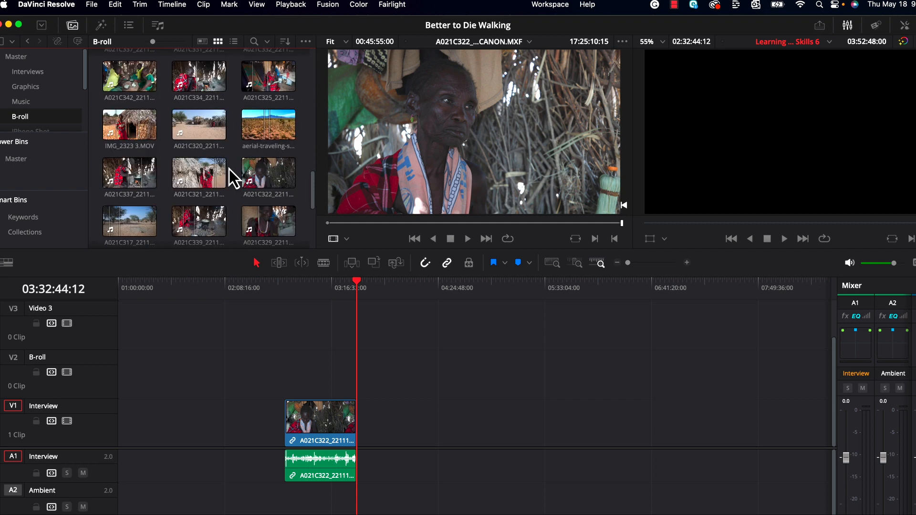
pyautogui.scroll(8, 229, 169)
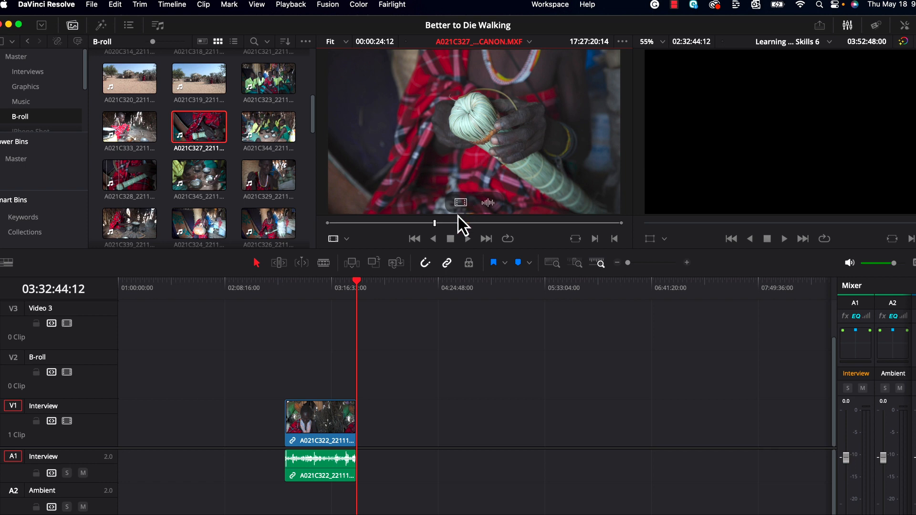
pyautogui.moveTo(435, 225); pyautogui.dragTo(346, 222)
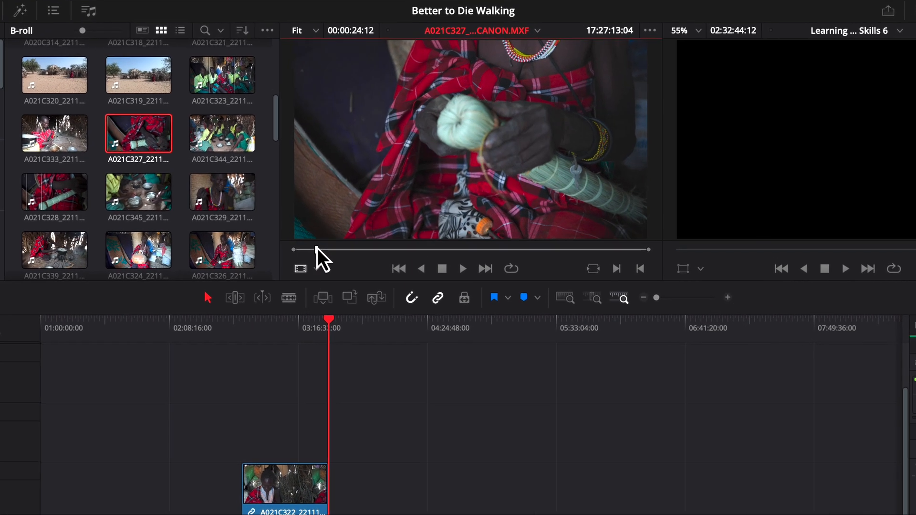
pyautogui.moveTo(317, 248); pyautogui.dragTo(611, 260)
pyautogui.moveTo(349, 254); pyautogui.dragTo(305, 259)
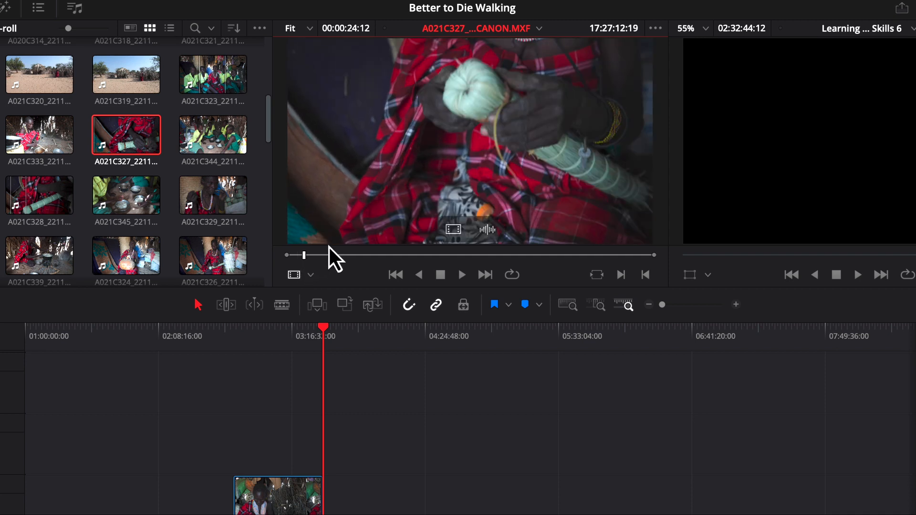
# Play the A021C327 source clip and mark its in point at 17:27:18:07 and its out point at 17:27:27:15.
pyautogui.press('space')
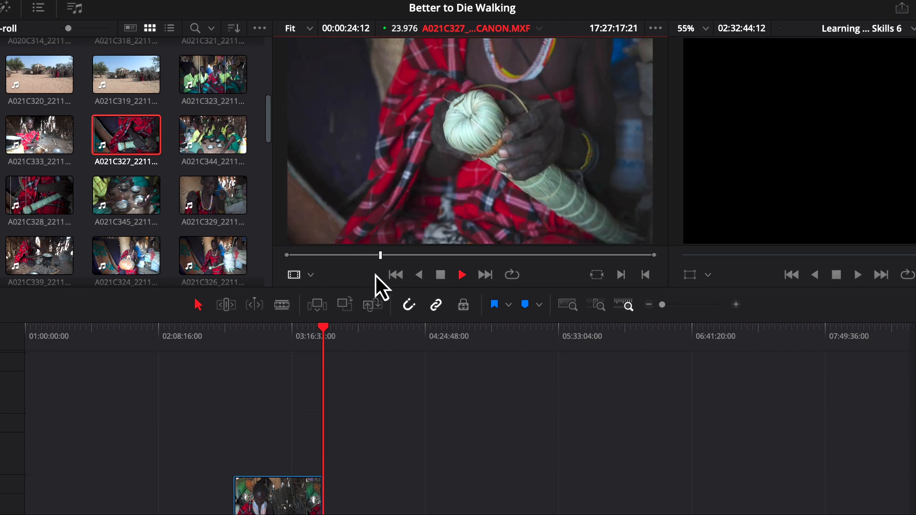
pyautogui.press('space')
pyautogui.press('i')
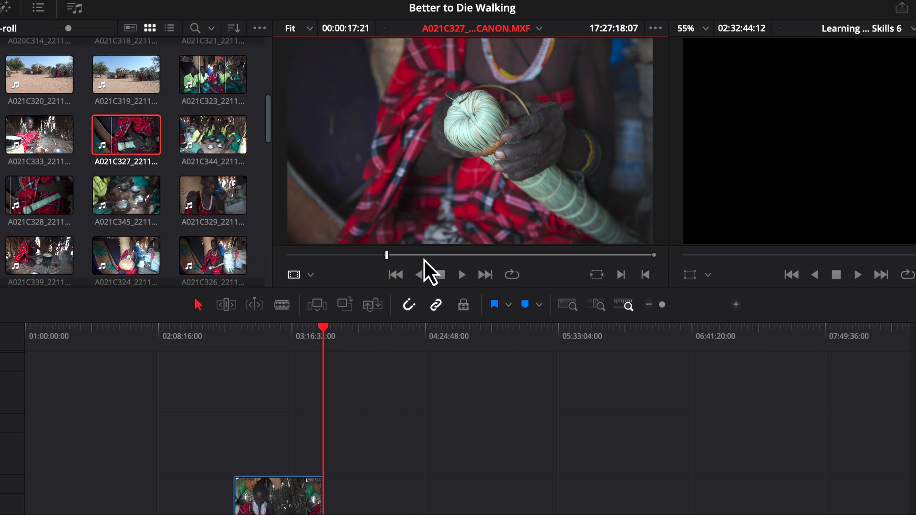
pyautogui.press('space')
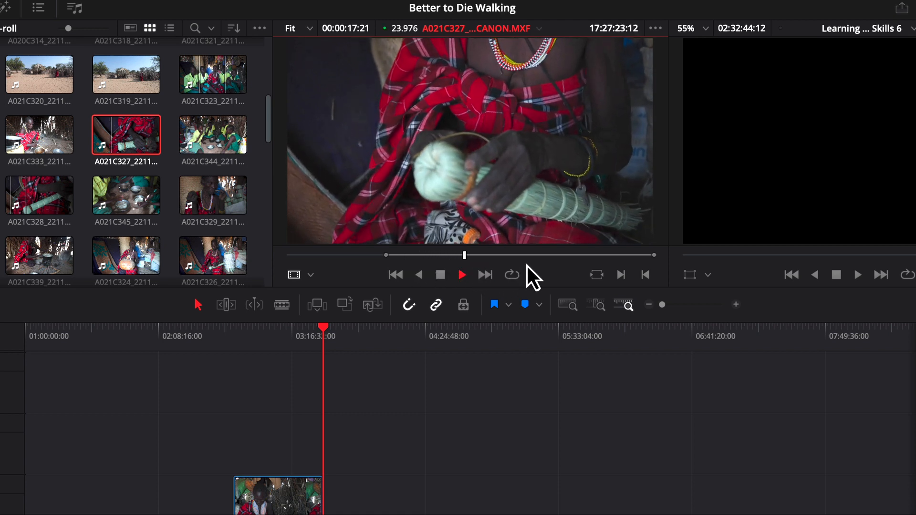
pyautogui.press('space')
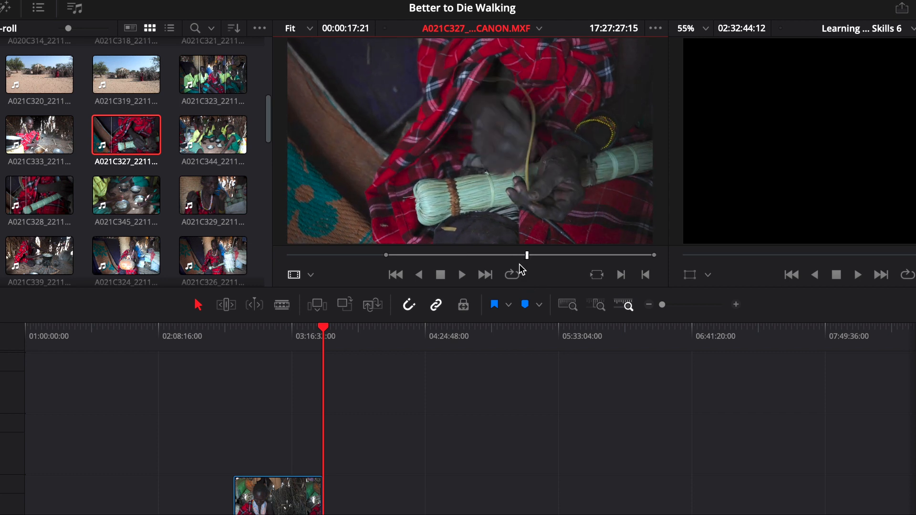
pyautogui.press('o')
pyautogui.moveTo(477, 117)
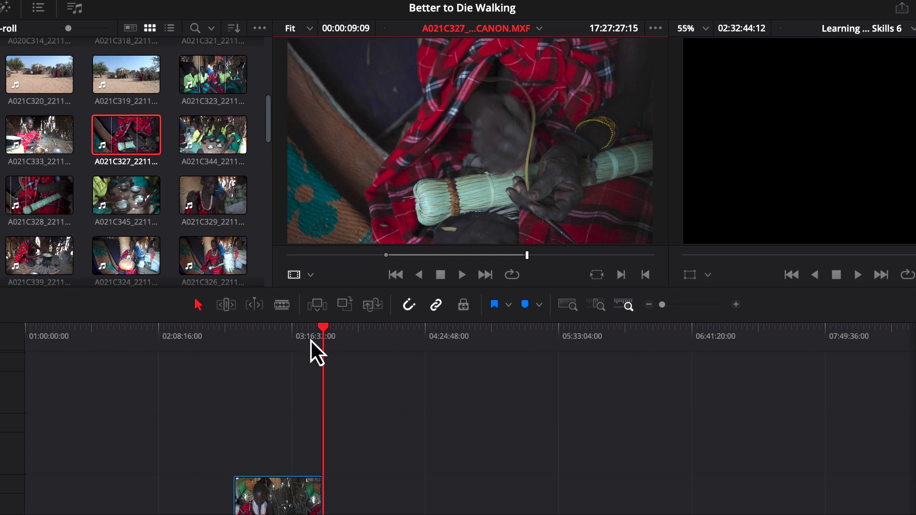
# Place the marked A021C327 range on the B-roll track above the interview clip, starting at the playhead set to 02:55:14:16.
pyautogui.moveTo(307, 336); pyautogui.dragTo(251, 355)
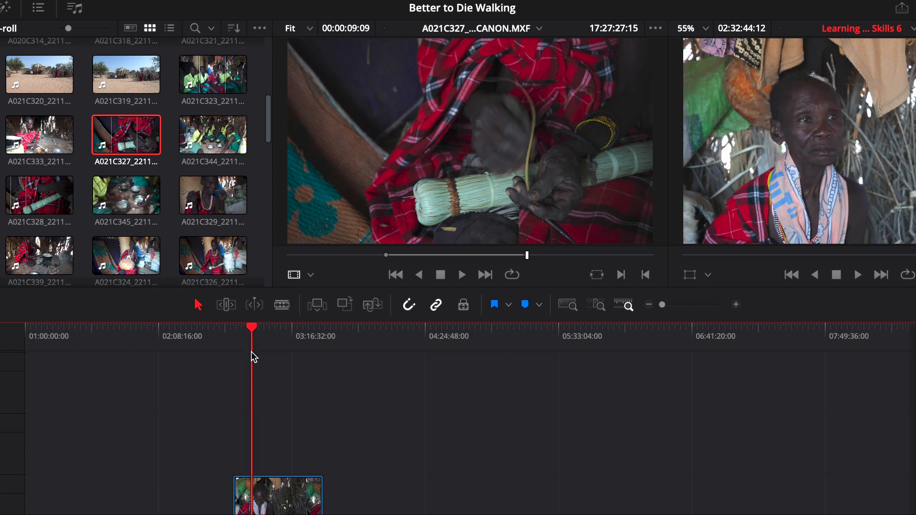
pyautogui.press('super+equal')
pyautogui.moveTo(470, 338); pyautogui.dragTo(341, 361)
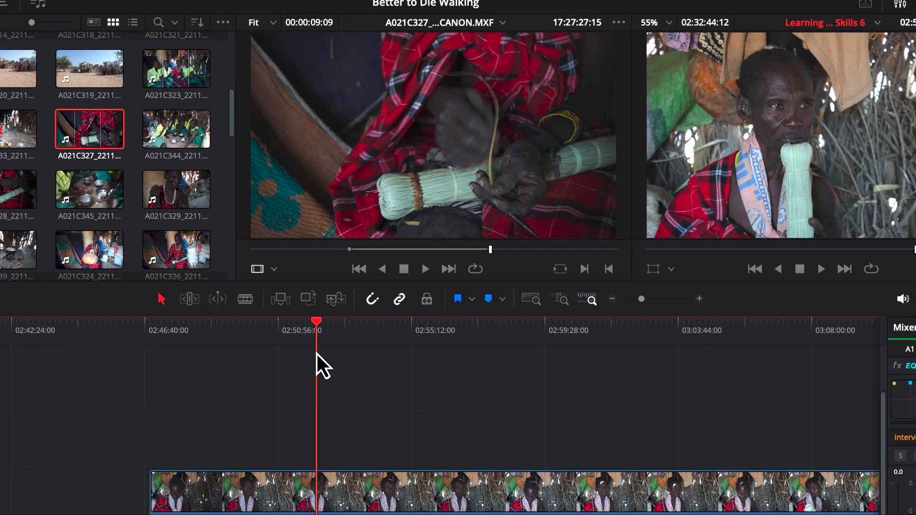
pyautogui.moveTo(231, 344); pyautogui.dragTo(302, 338)
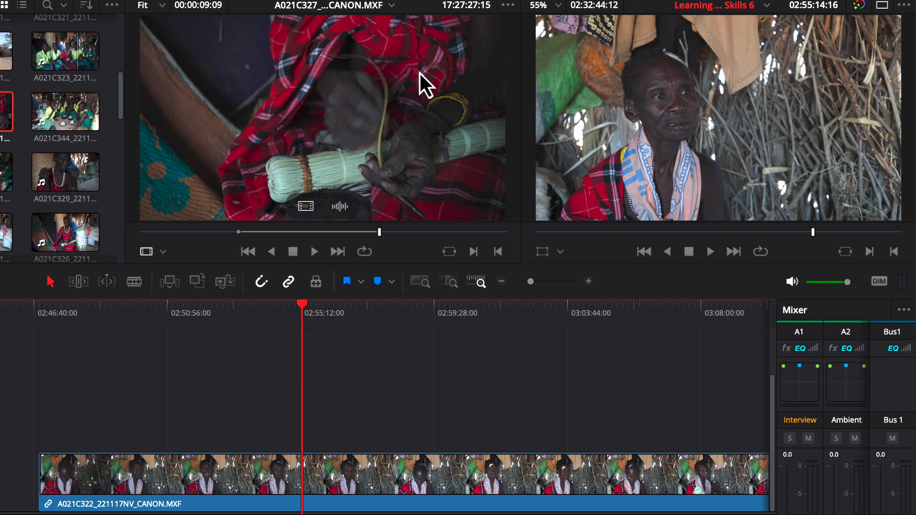
pyautogui.click(405, 73)
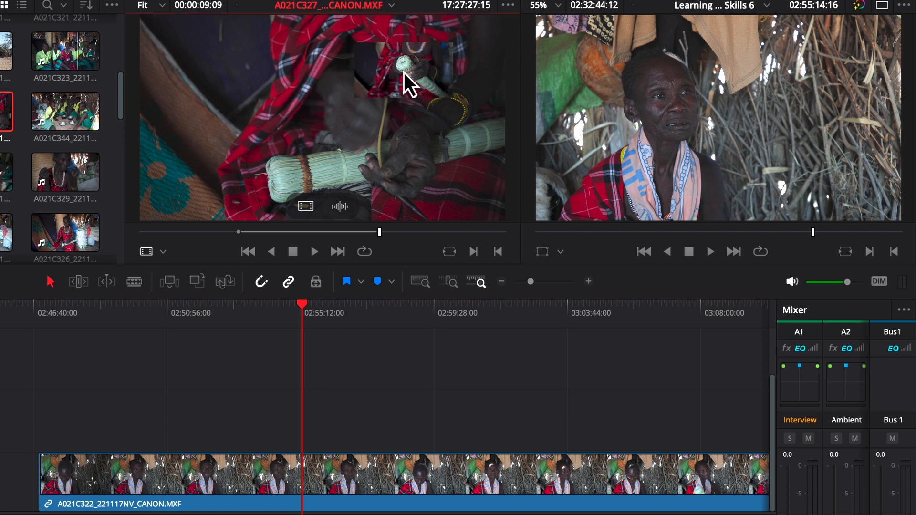
pyautogui.moveTo(403, 72); pyautogui.dragTo(313, 398)
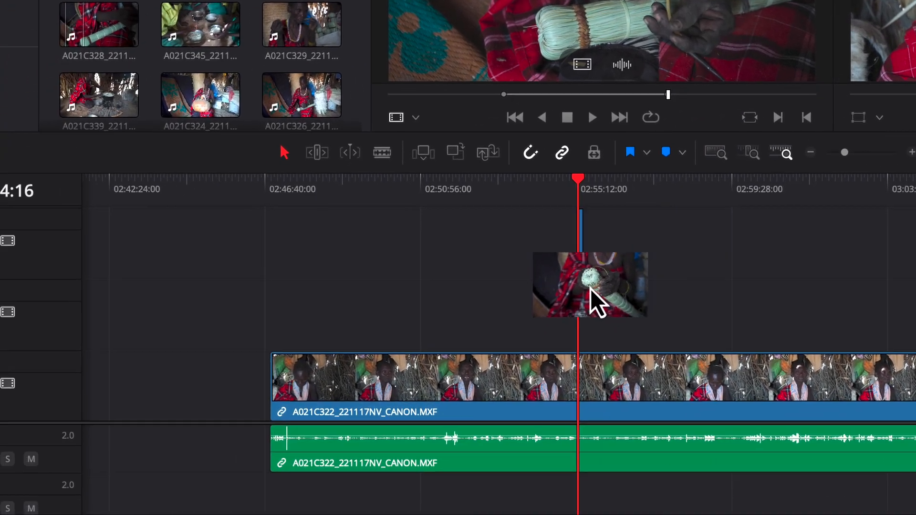
pyautogui.moveTo(590, 287); pyautogui.dragTo(578, 295)
pyautogui.moveTo(714, 240); pyautogui.dragTo(715, 240)
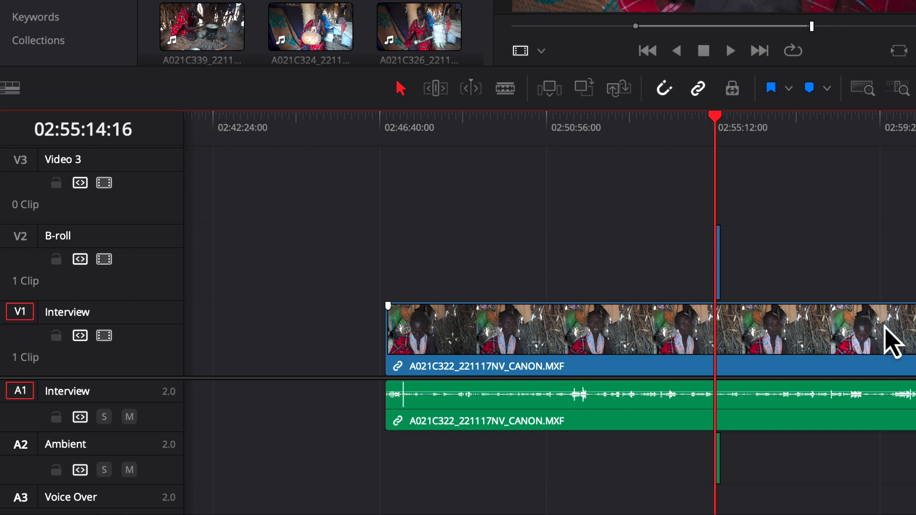
# Play the timeline from several seconds before the A021C327 clip into it to check the change from interview to B-roll picture.
pyautogui.press('super+equal')
pyautogui.press('super+equal')
pyautogui.press('super+equal')
pyautogui.press('super+equal')
pyautogui.press('super+equal')
pyautogui.press('super+equal')
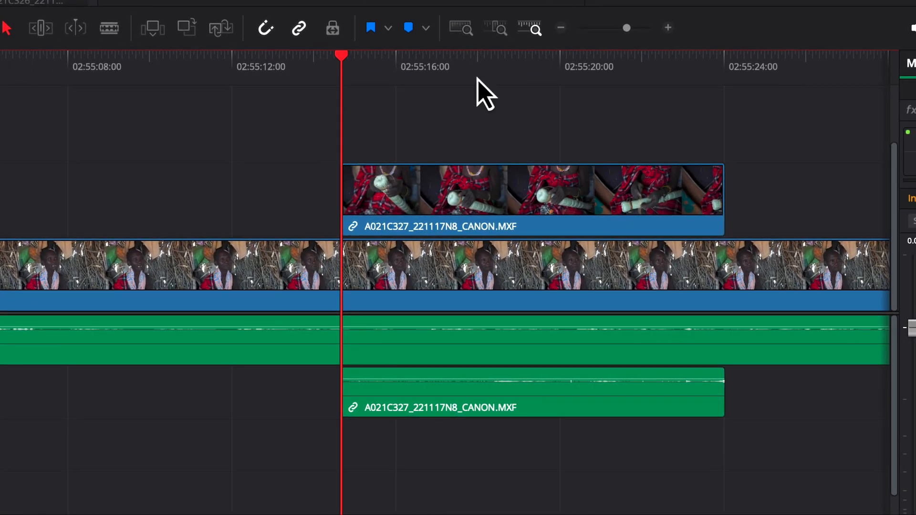
pyautogui.moveTo(637, 95); pyautogui.dragTo(760, 95)
pyautogui.moveTo(584, 70); pyautogui.dragTo(53, 82)
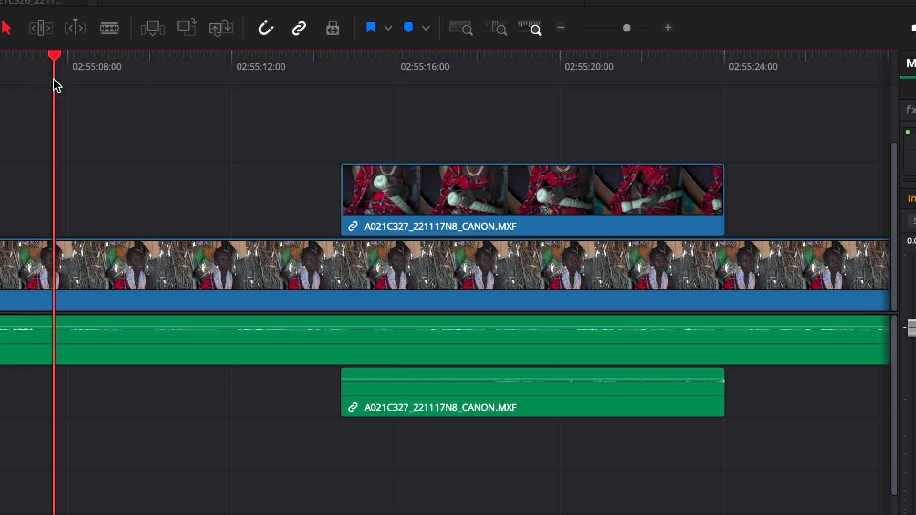
pyautogui.press('space')
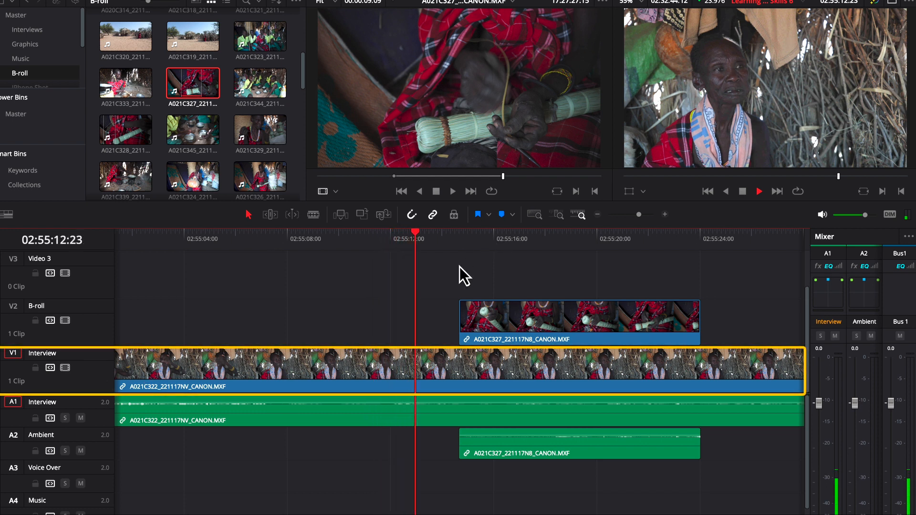
pyautogui.press('space')
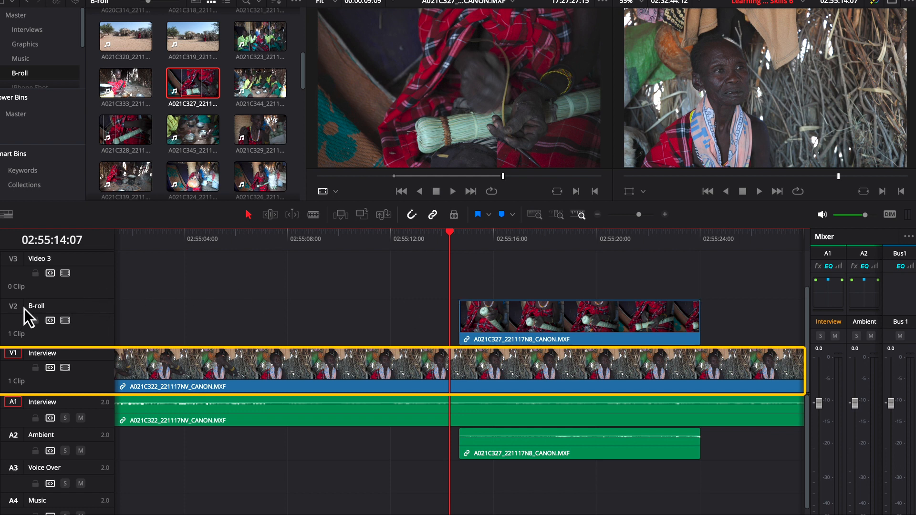
pyautogui.click(91, 302)
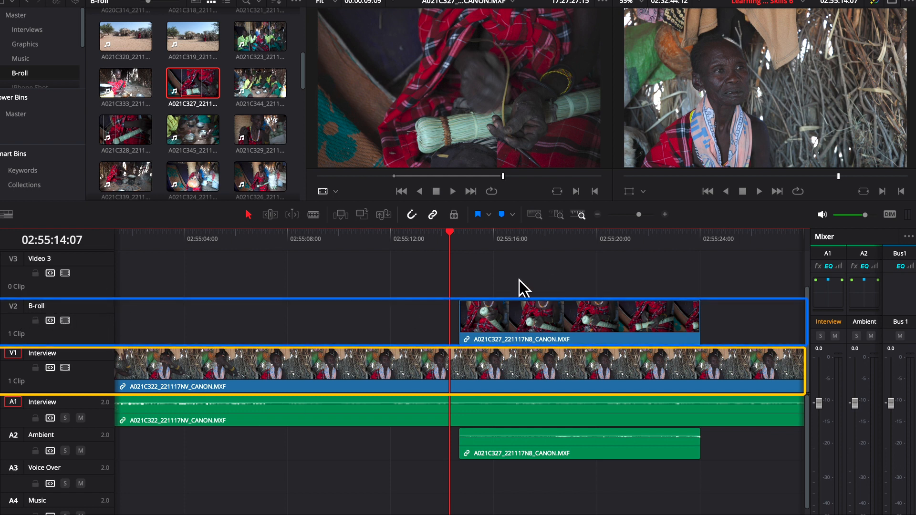
pyautogui.press('space')
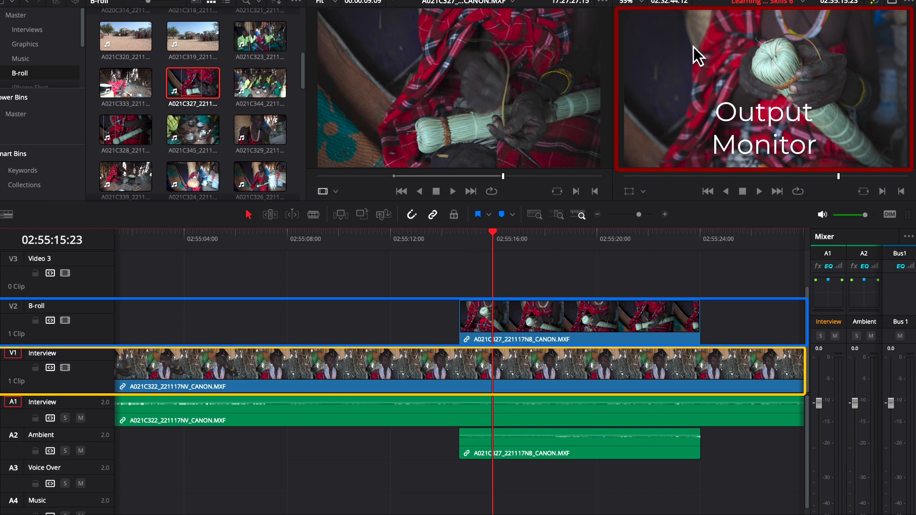
# Scrub the timeline playhead around the start of the A021C327 clip, comparing the source and timeline viewers and the track destinations.
pyautogui.moveTo(494, 236); pyautogui.dragTo(480, 258)
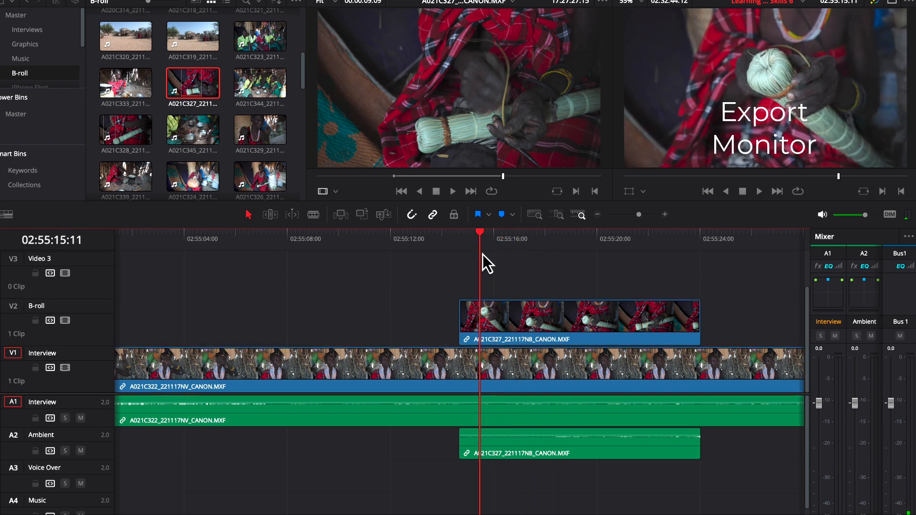
pyautogui.click(439, 79)
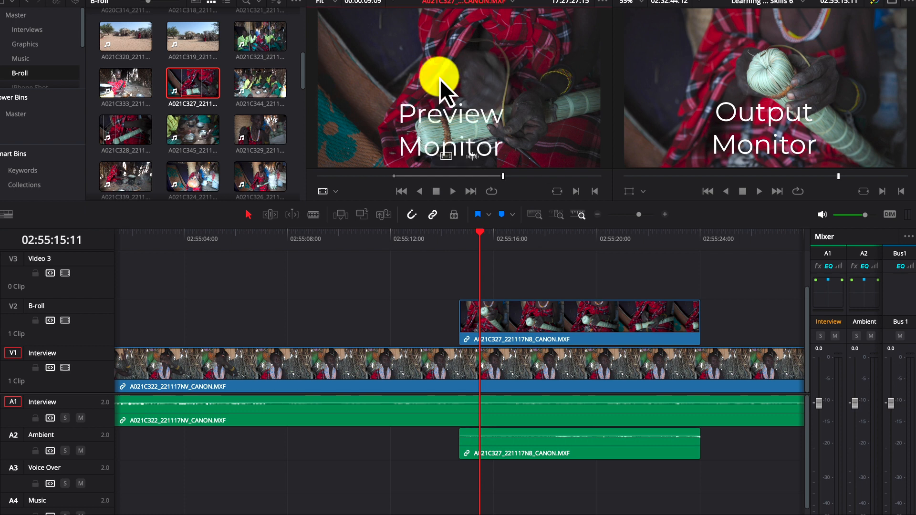
pyautogui.click(724, 77)
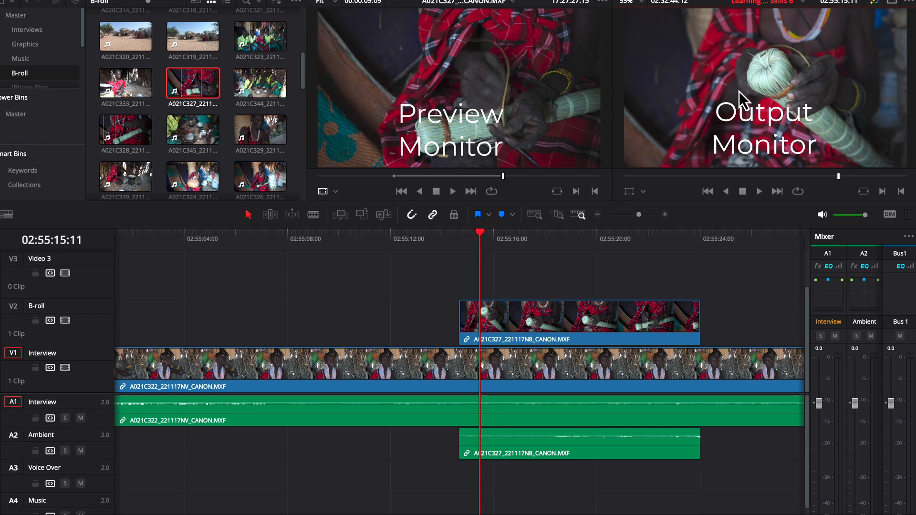
pyautogui.moveTo(480, 233); pyautogui.dragTo(404, 251)
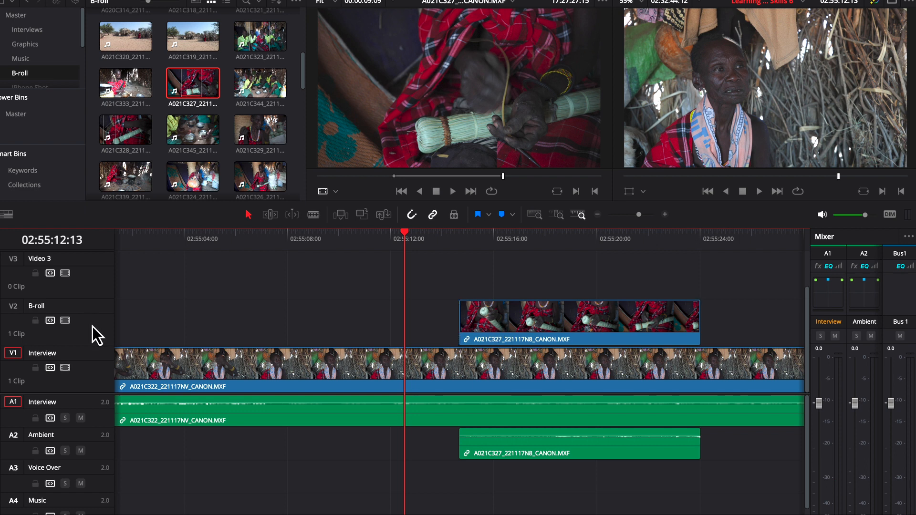
pyautogui.moveTo(422, 230); pyautogui.dragTo(462, 284)
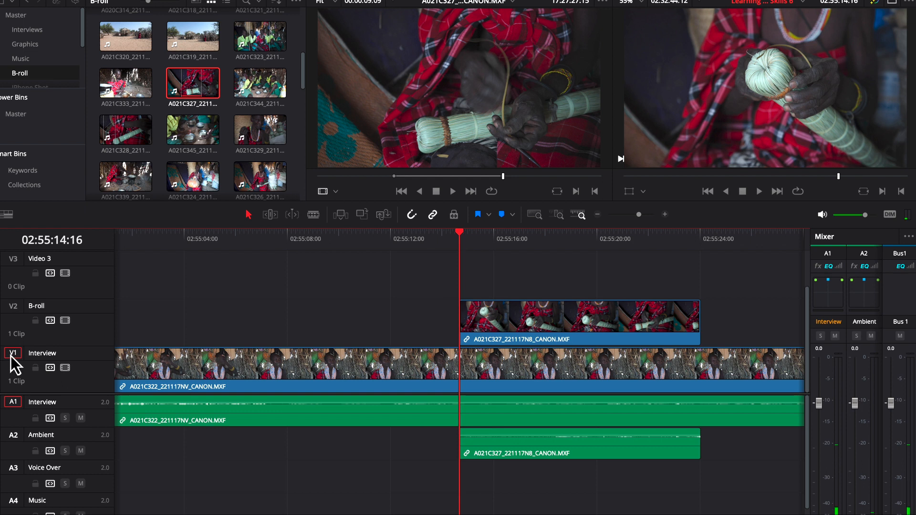
pyautogui.moveTo(11, 355); pyautogui.dragTo(18, 259)
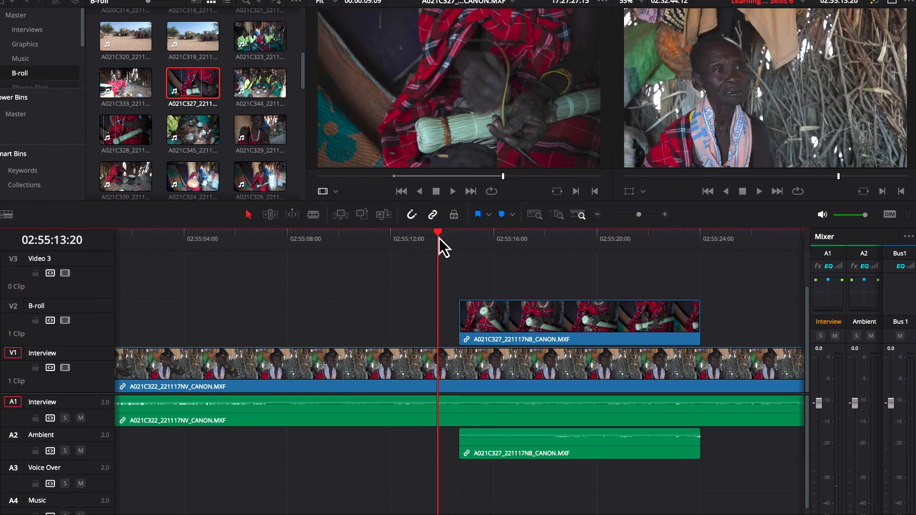
# Place the A021C344 clip from the B-roll bin on Video 3, overlapping the A021C327 clip from about 02:55:17:12.
pyautogui.scroll(2, 280, 266)
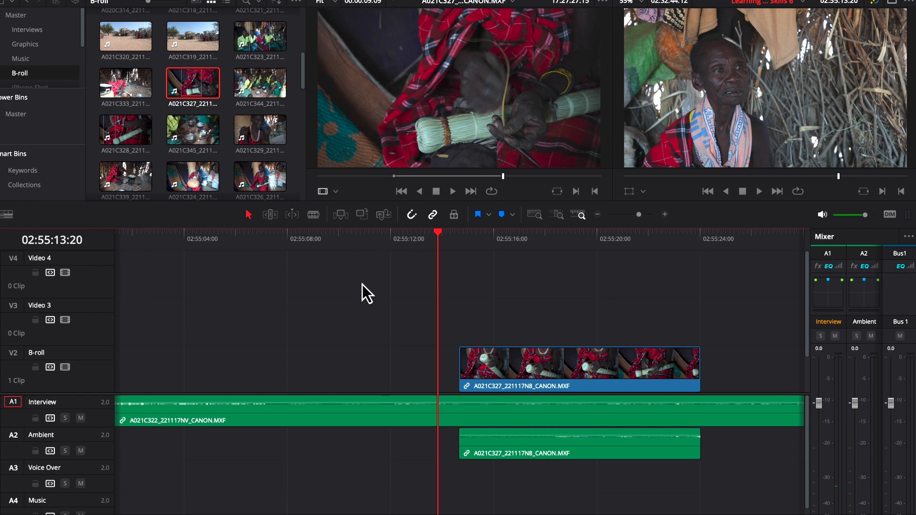
pyautogui.moveTo(437, 233); pyautogui.dragTo(552, 237)
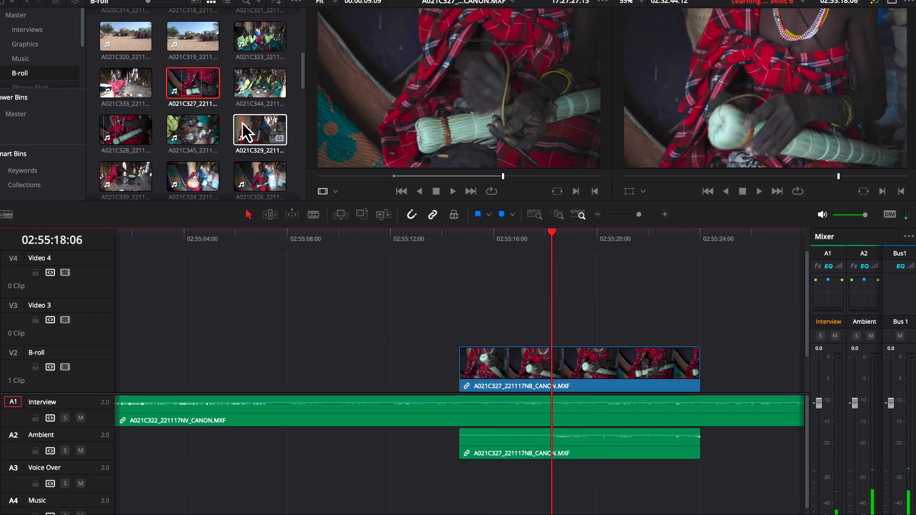
pyautogui.moveTo(260, 83); pyautogui.dragTo(543, 318)
# Play the timeline from 02:55:12:21 through the start of the Video 3 clip to check which track's picture is shown.
pyautogui.moveTo(548, 234); pyautogui.dragTo(416, 262)
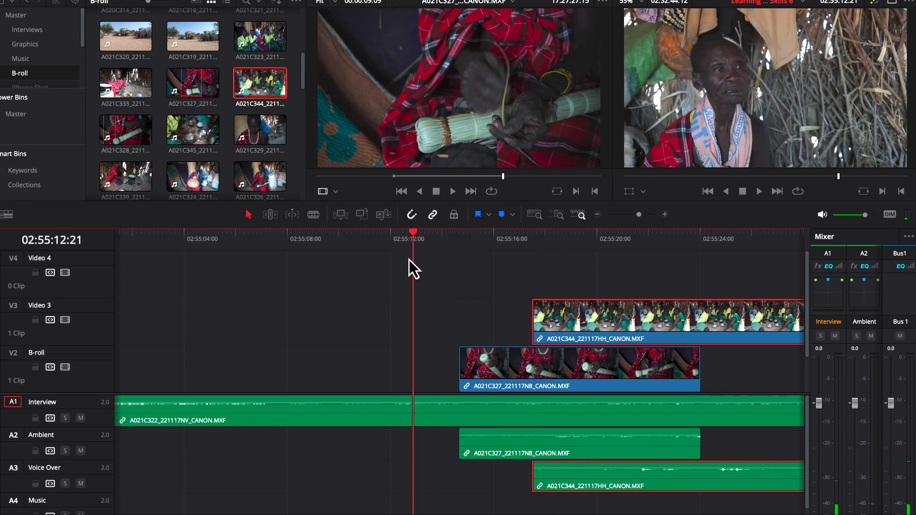
pyautogui.press('space')
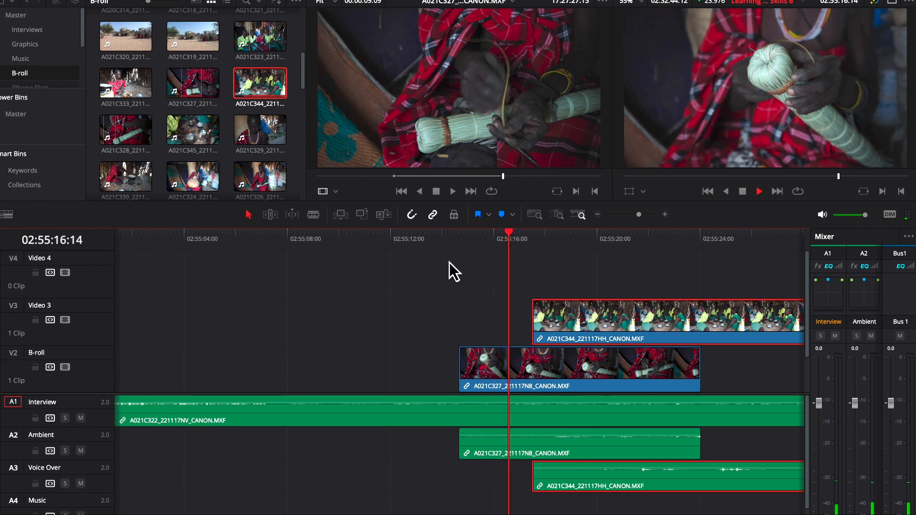
pyautogui.press('space')
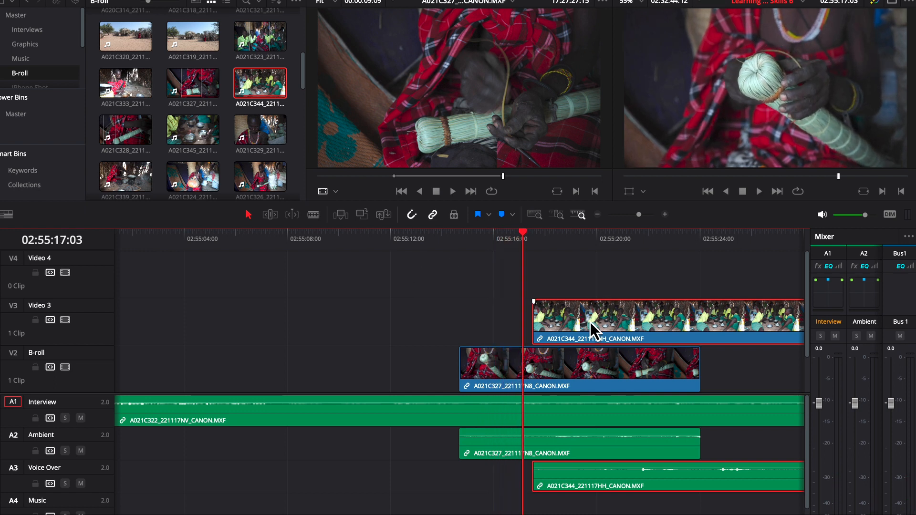
pyautogui.press('space')
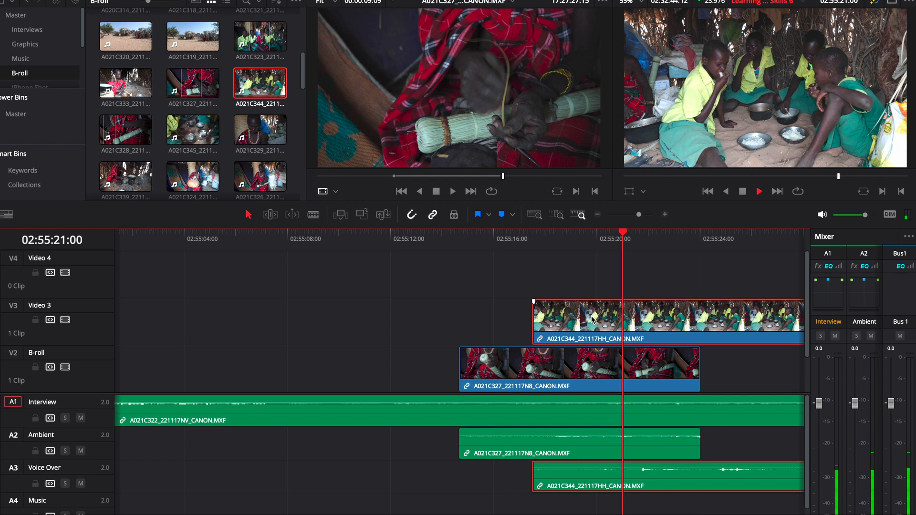
pyautogui.press('space')
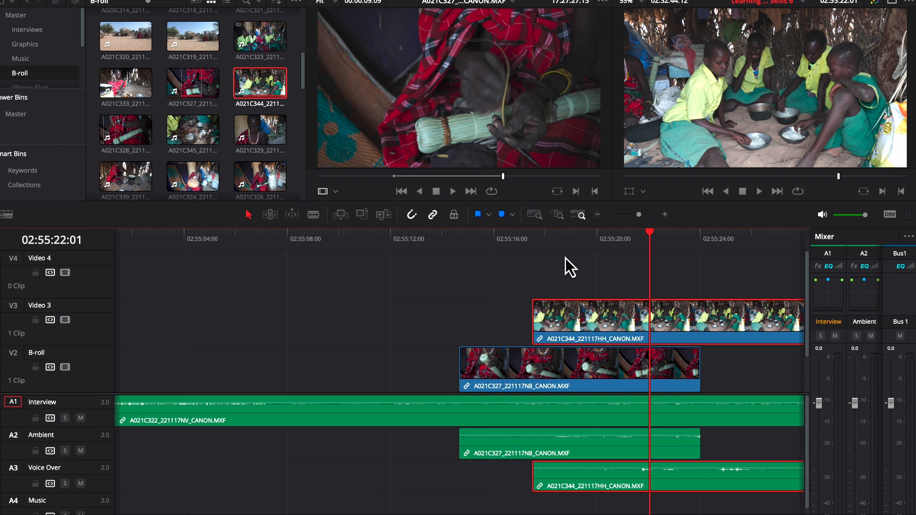
# Split the A021C344 clip on Video 3 at 02:55:21:21 and move its second part to start at about 02:55:36.
pyautogui.moveTo(565, 258); pyautogui.dragTo(646, 262)
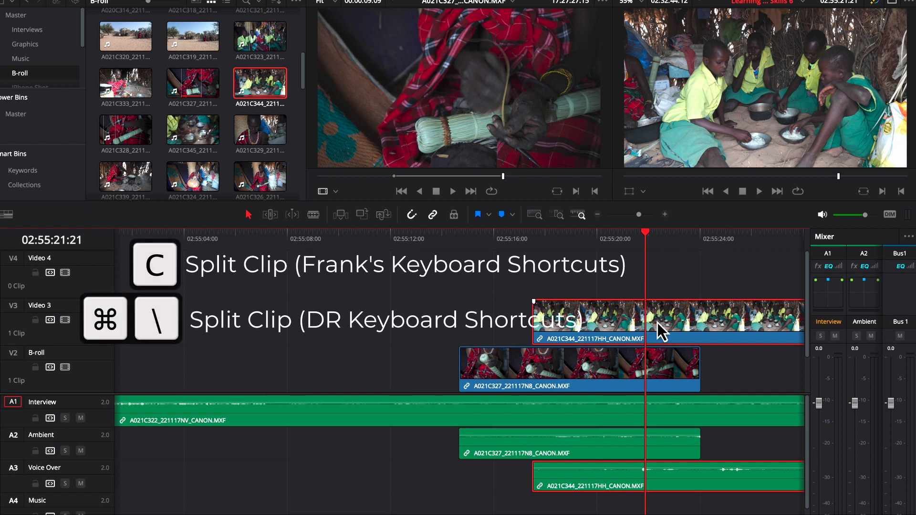
pyautogui.press('c')
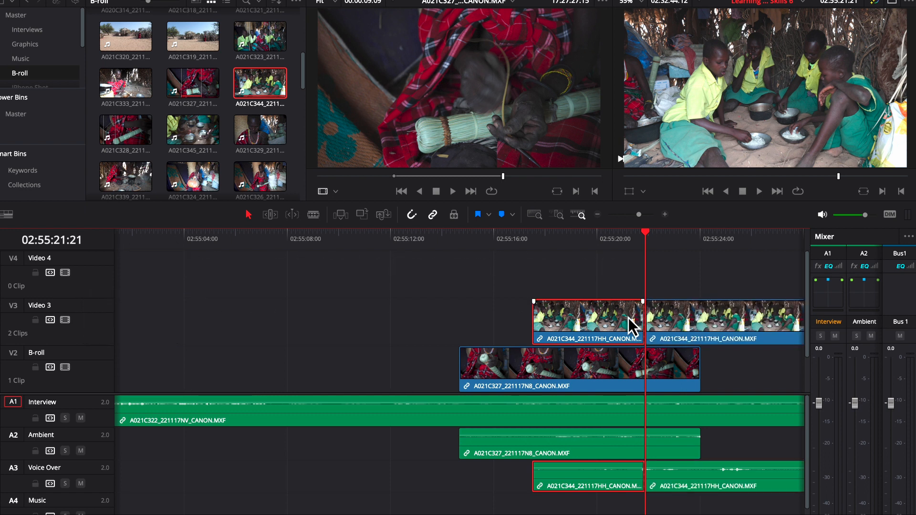
pyautogui.click(664, 318)
pyautogui.moveTo(664, 318); pyautogui.dragTo(799, 321)
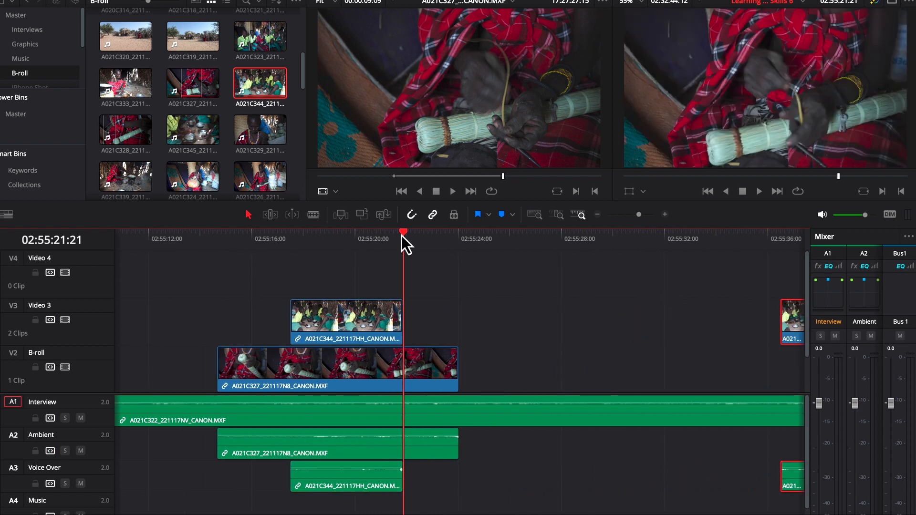
# Play the timeline past the first A021C344 piece and shorten the A021C327 B-roll clip to end at about 02:55:20.
pyautogui.click(379, 239)
pyautogui.press('space')
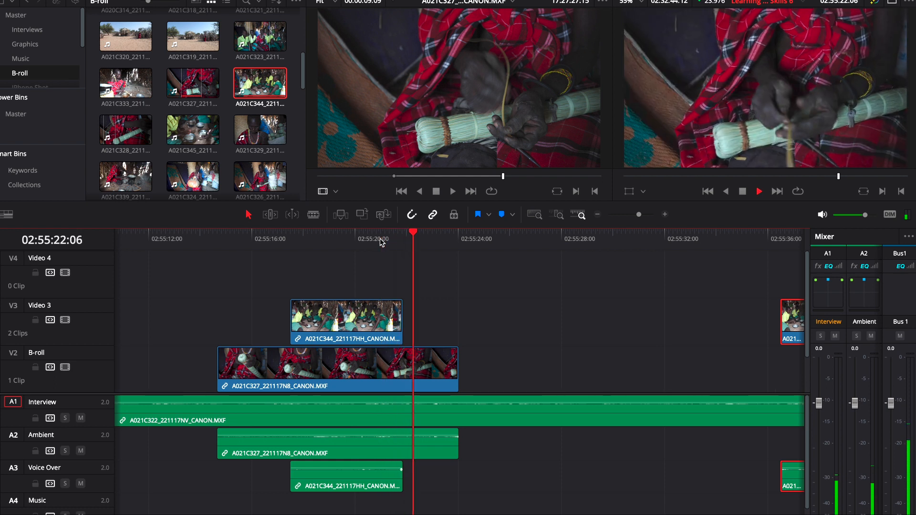
pyautogui.press('space')
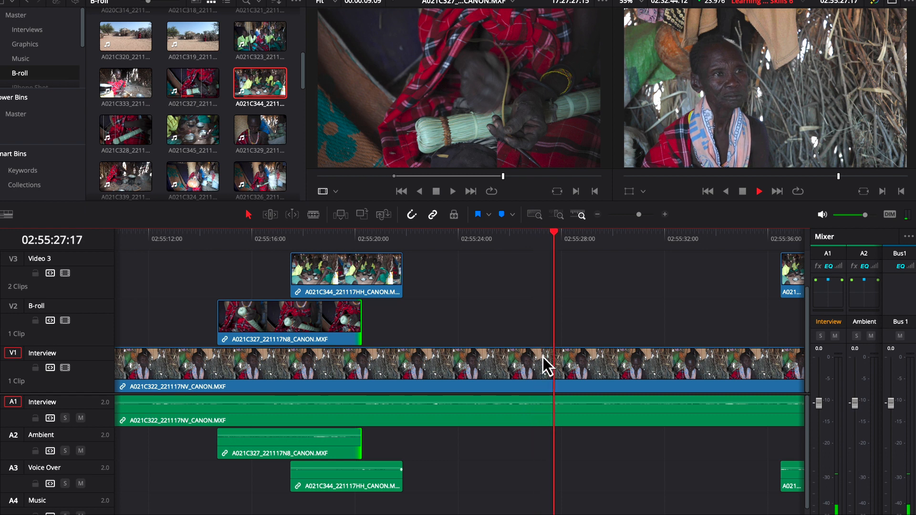
pyautogui.press('space')
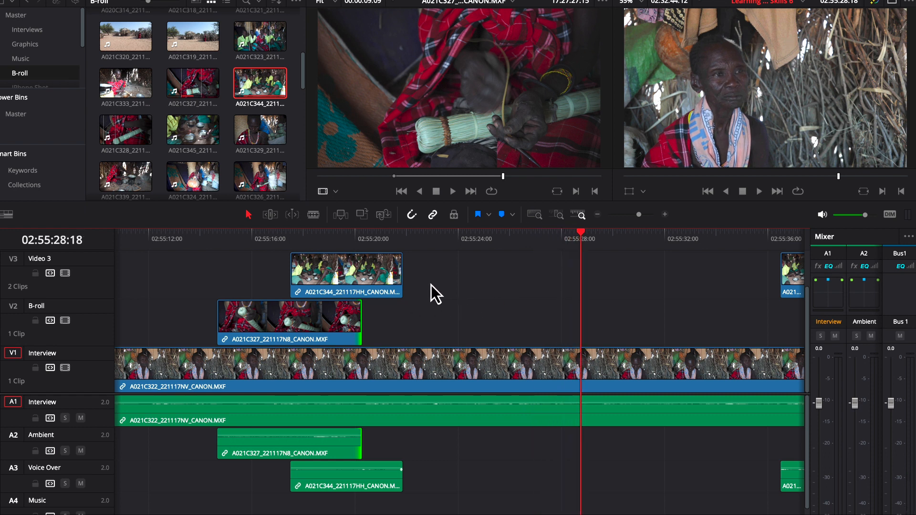
# Delete the first A021C344 piece from Video 3 and select the A021C327 clip on the B-roll track.
pyautogui.moveTo(470, 246); pyautogui.dragTo(313, 261)
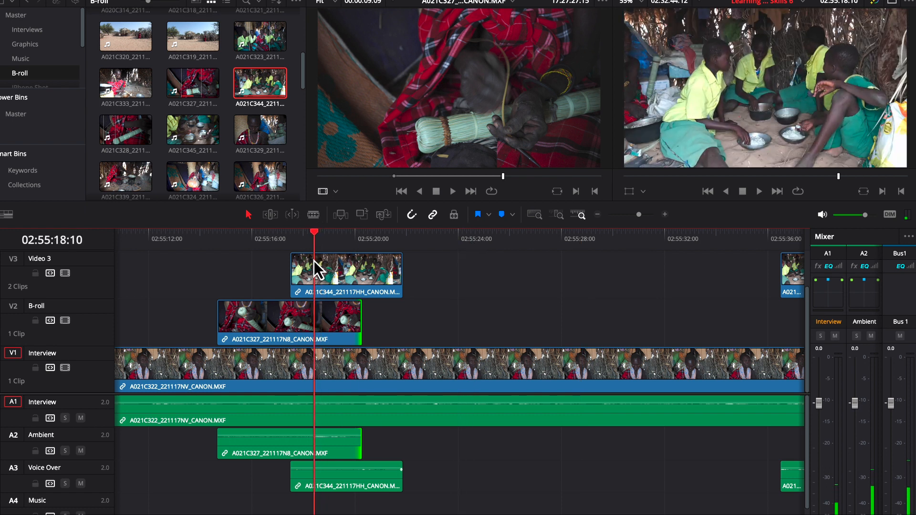
pyautogui.click(319, 260)
pyautogui.press('Delete')
pyautogui.click(336, 312)
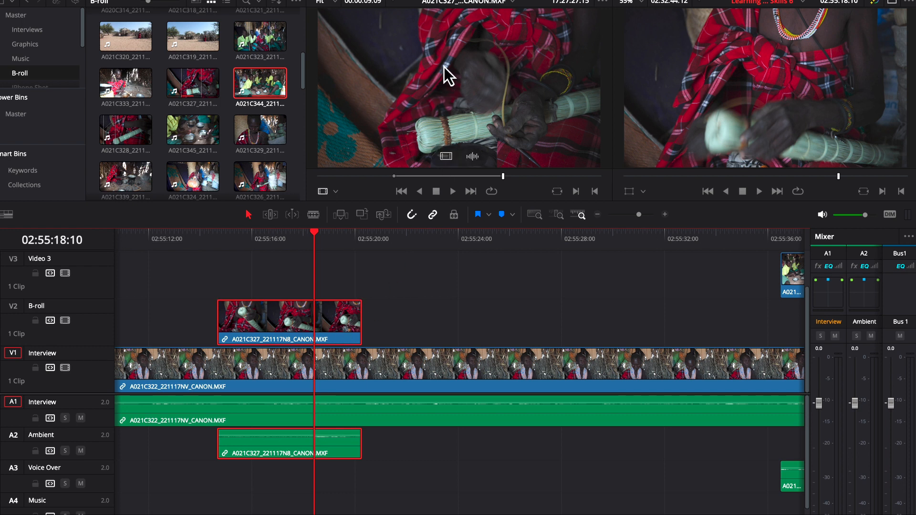
# Try the marked A021C327 range on the B-roll, Video 3 and Video 4 tracks, and delete the trial clip.
pyautogui.moveTo(438, 68); pyautogui.dragTo(409, 317)
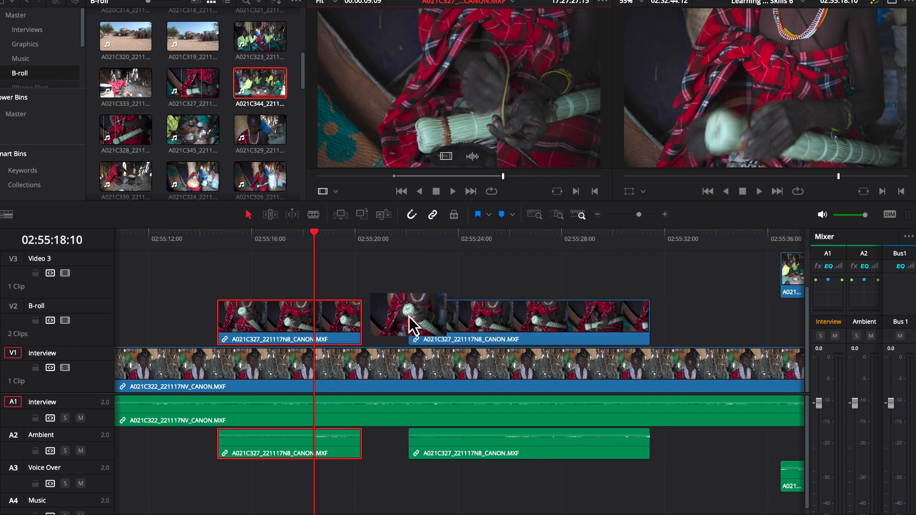
pyautogui.moveTo(409, 317); pyautogui.dragTo(468, 285)
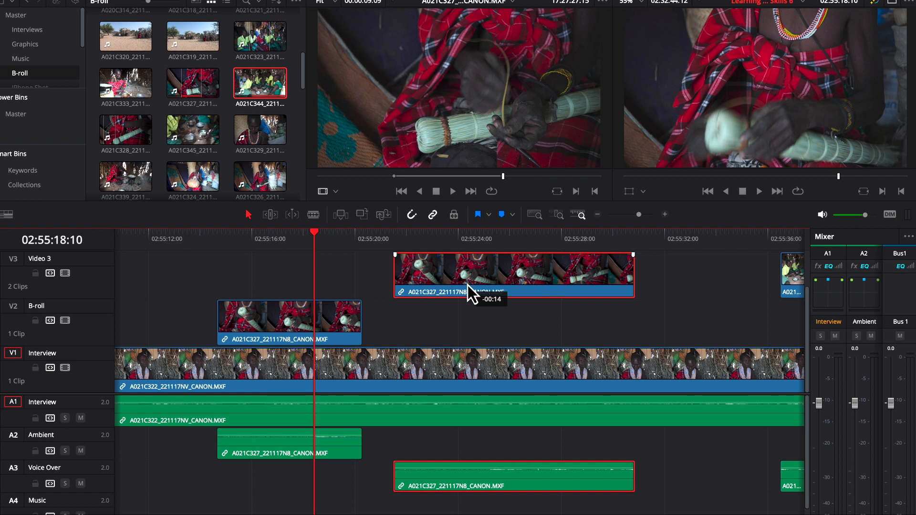
pyautogui.moveTo(467, 285)
pyautogui.mouseDown()
pyautogui.moveTo(468, 262)
pyautogui.moveTo(468, 288)
pyautogui.moveTo(469, 271)
pyautogui.mouseUp()
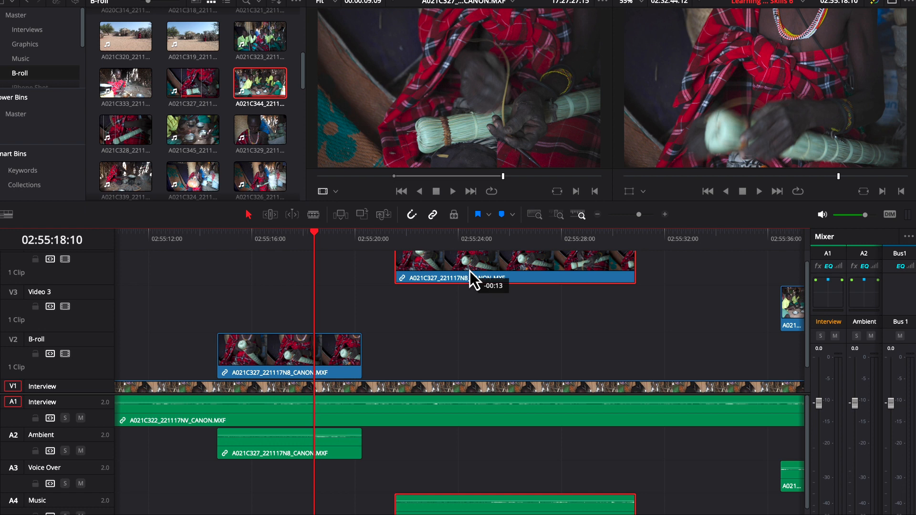
pyautogui.moveTo(469, 271); pyautogui.dragTo(469, 271)
pyautogui.press('Delete')
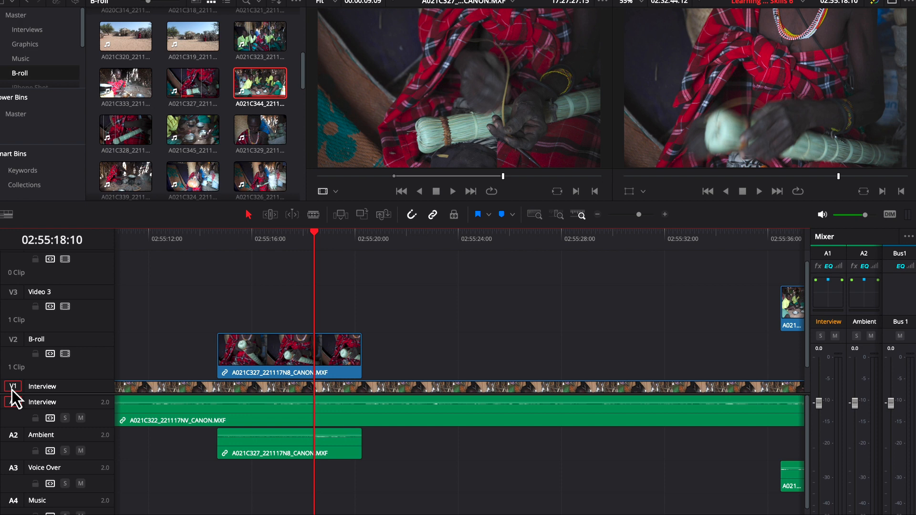
# Look through the stacked video tracks of the timeline, from Interview up to Video 4 and back.
pyautogui.scroll(1, 68, 375)
pyautogui.scroll(-1, 67, 375)
pyautogui.scroll(-3, 605, 320)
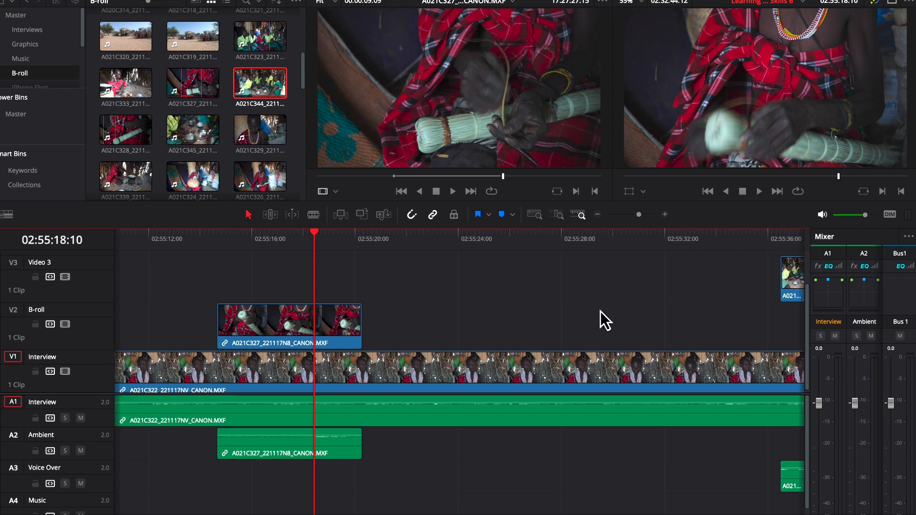
pyautogui.scroll(3, 599, 309)
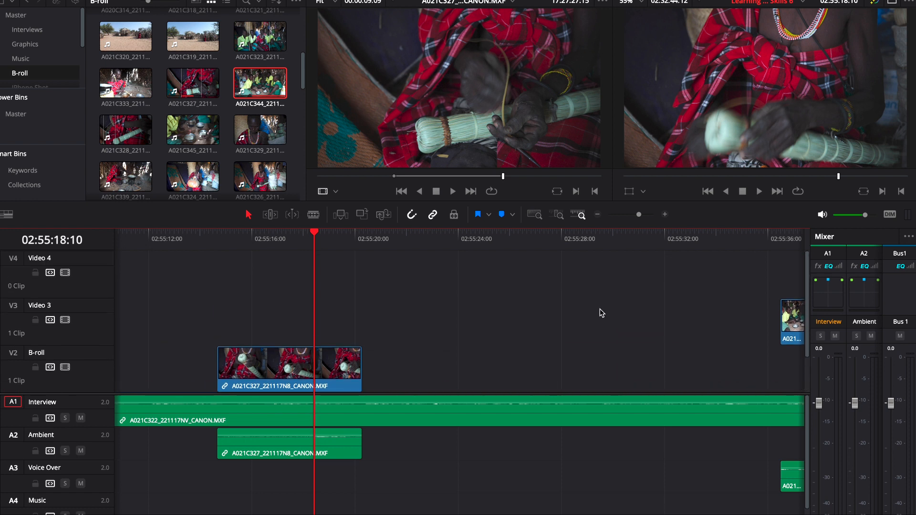
pyautogui.scroll(-3, 600, 308)
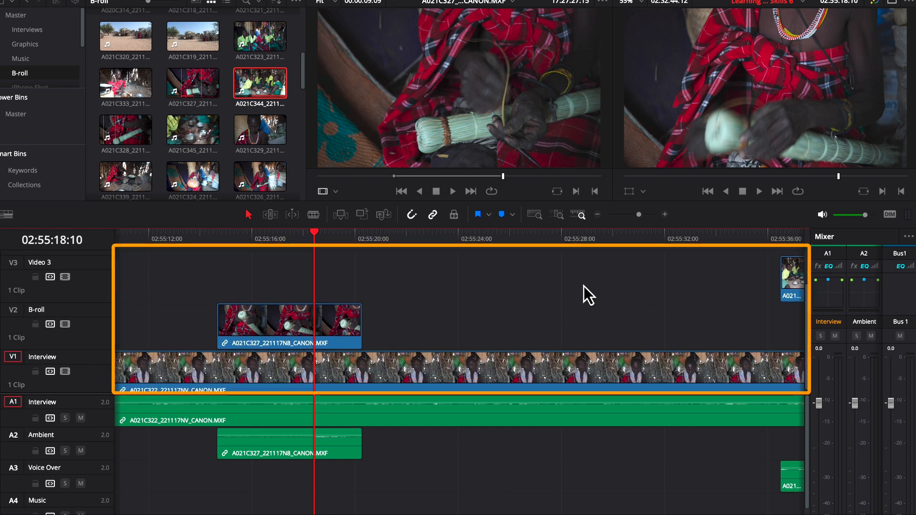
pyautogui.scroll(3, 561, 310)
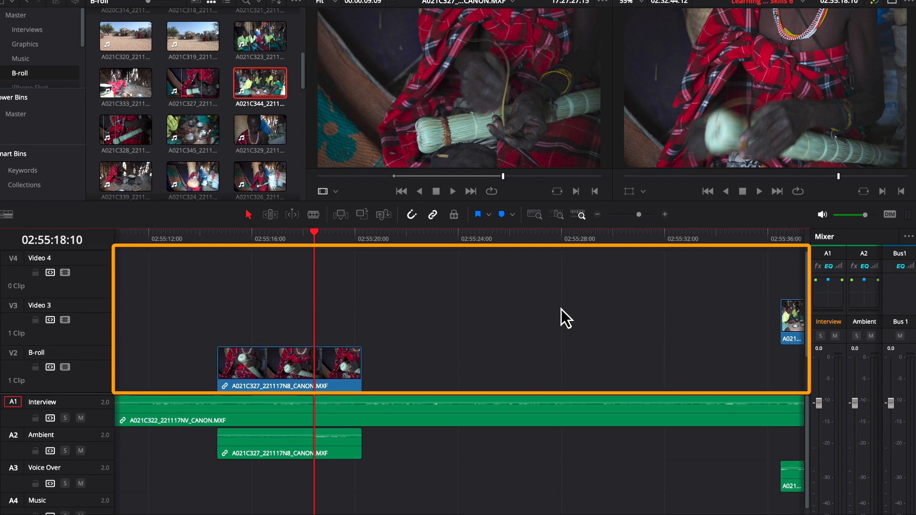
pyautogui.scroll(-3, 561, 309)
pyautogui.scroll(3, 561, 309)
pyautogui.scroll(-3, 562, 310)
pyautogui.scroll(3, 558, 308)
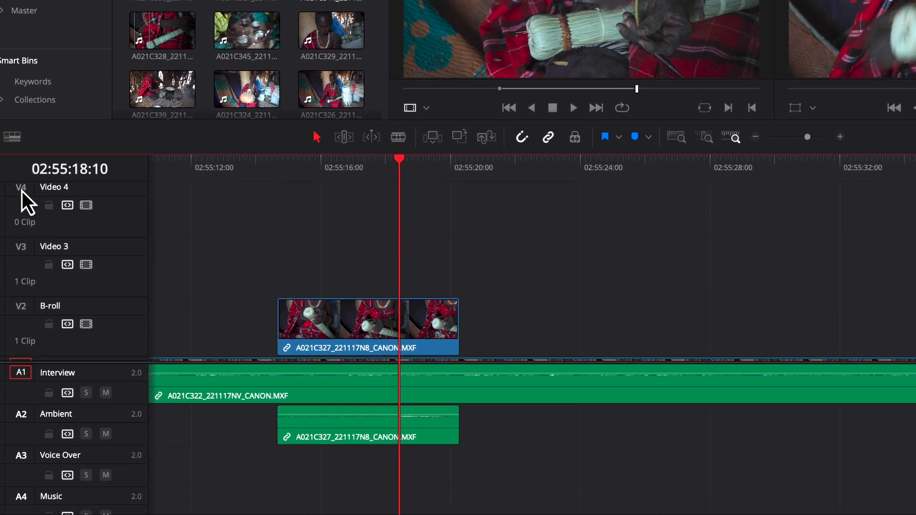
# Set Video 4 as the destination for the source video and Ambient as the destination for the source audio.
pyautogui.click(15, 240)
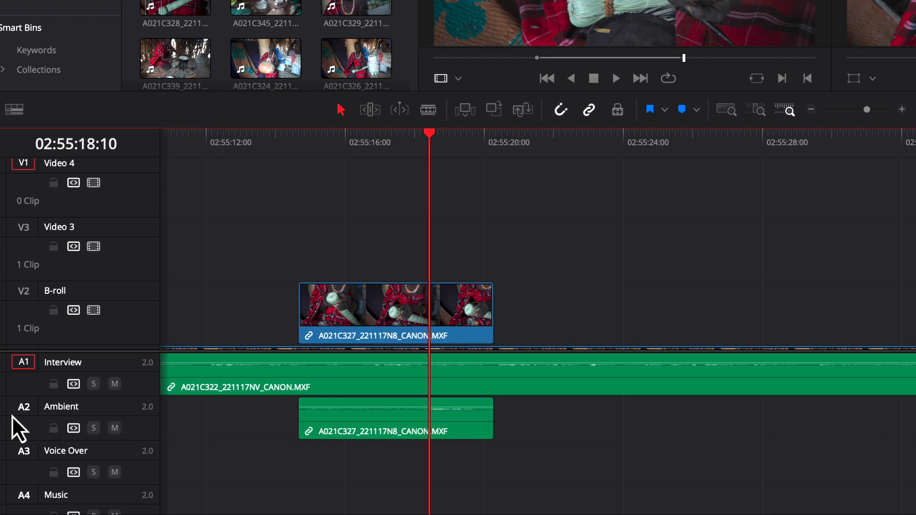
pyautogui.click(30, 410)
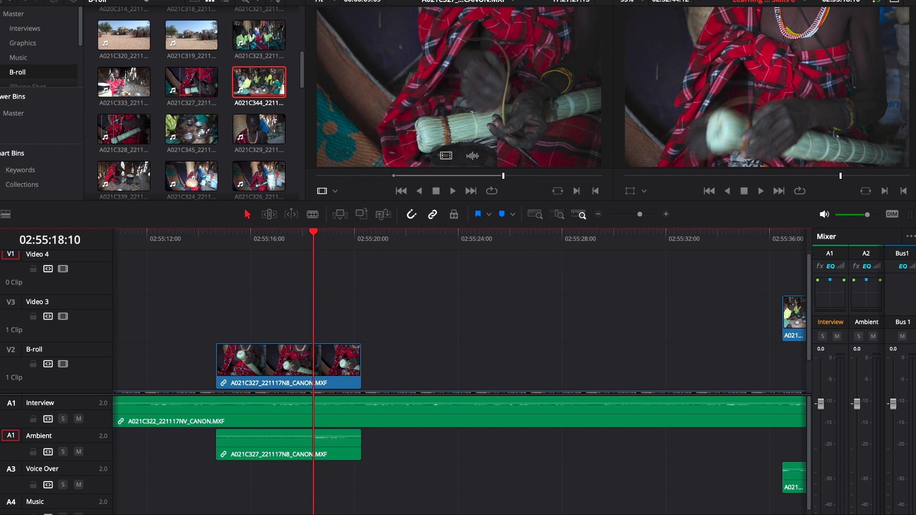
# Try placing the marked A021C327 range on Video 4 from about 02:55:16, and undo the placement.
pyautogui.moveTo(479, 58); pyautogui.dragTo(253, 267)
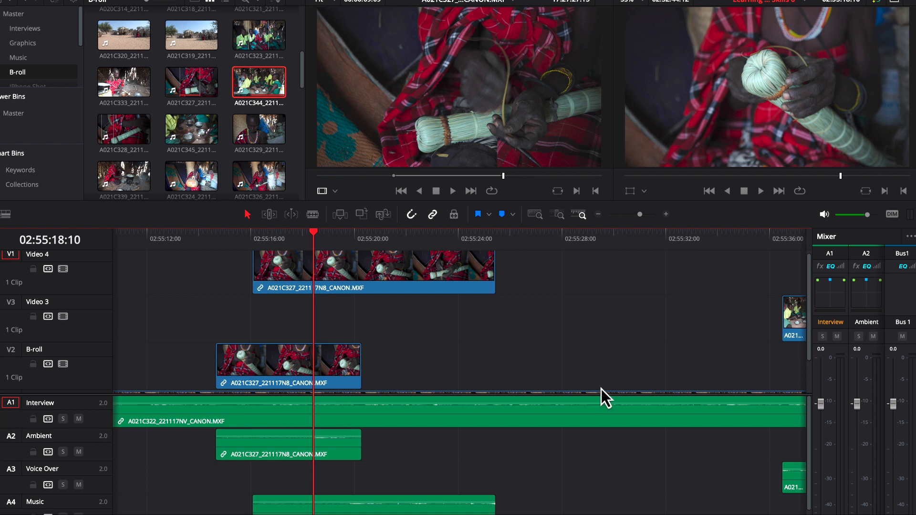
pyautogui.scroll(1, 601, 387)
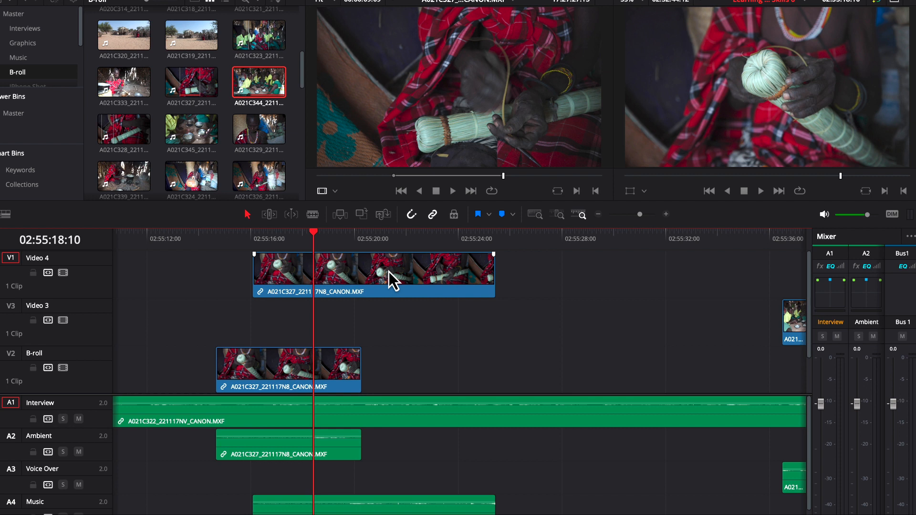
pyautogui.press('super+z')
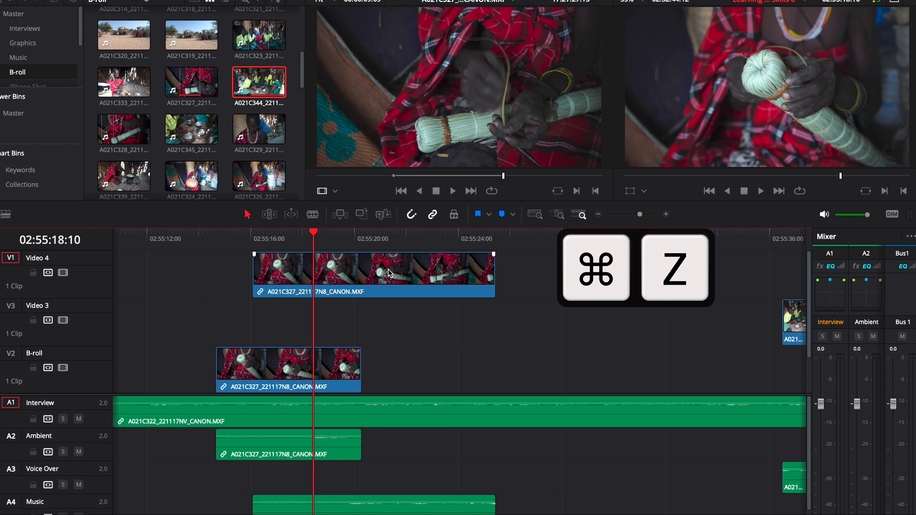
# Undo the last placement on Video 4 and set Ambient as the destination for the source audio.
pyautogui.press('super+z')
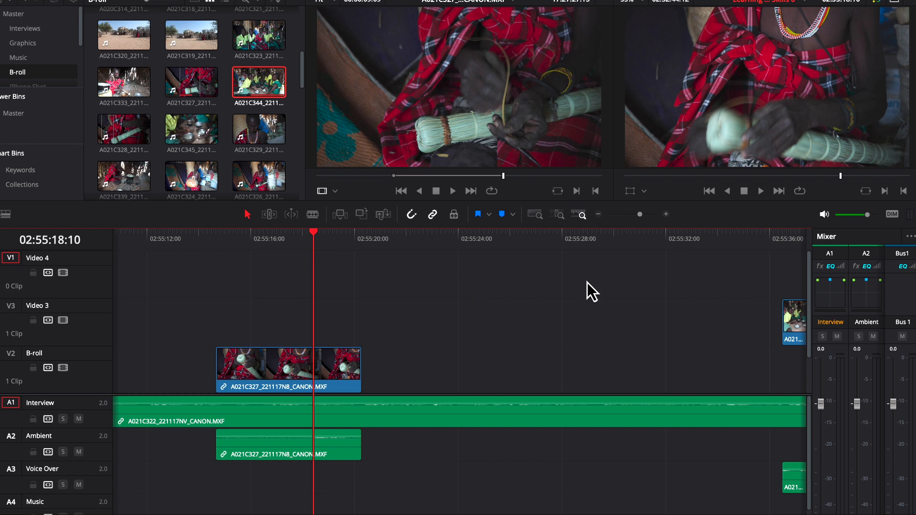
pyautogui.click(11, 437)
pyautogui.moveTo(470, 79)
# Delete the A021C327 clip near 02:55:15 from the B-roll and Ambient tracks.
pyautogui.moveTo(313, 234); pyautogui.dragTo(227, 257)
pyautogui.click(319, 361)
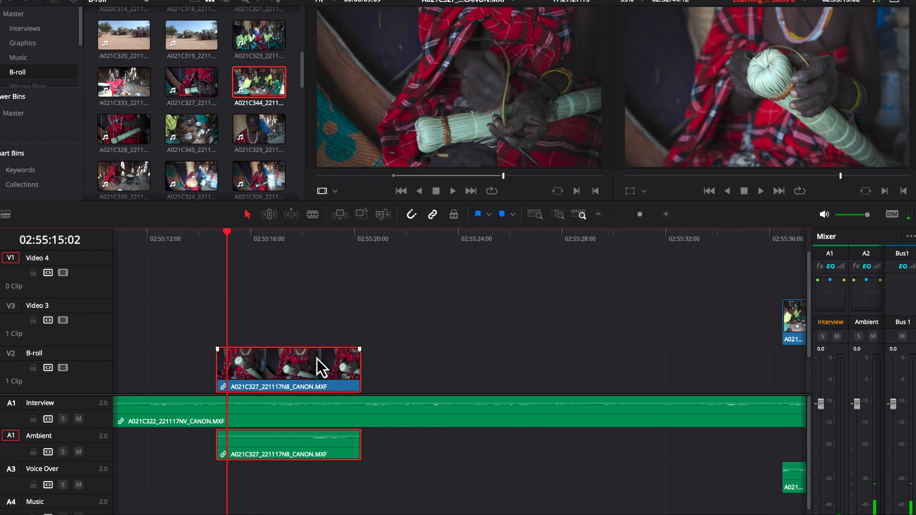
pyautogui.press('Delete')
# Try overwriting a 00:00:10:10 range of A021C327 onto Video 4 and Ambient from 02:55:16:17, and delete the clip.
pyautogui.moveTo(228, 233); pyautogui.dragTo(269, 264)
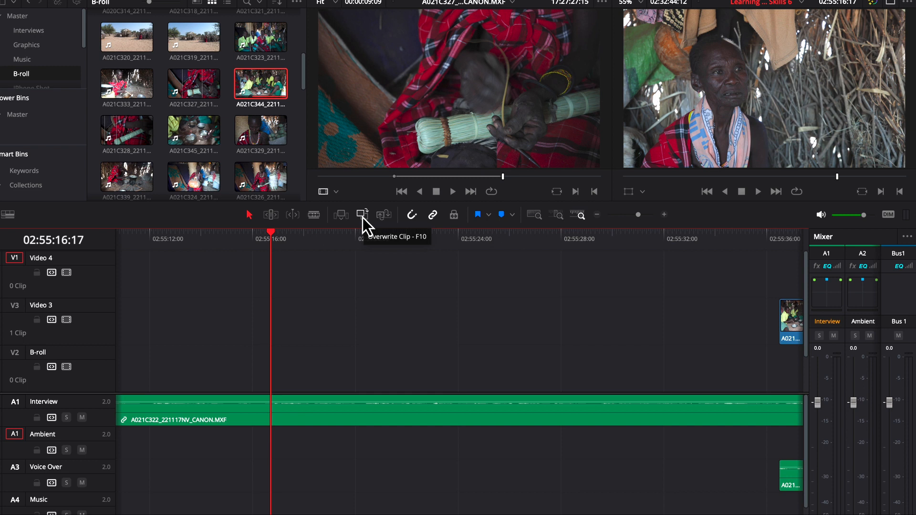
pyautogui.click(398, 176)
pyautogui.moveTo(399, 178)
pyautogui.mouseDown()
pyautogui.moveTo(419, 182)
pyautogui.moveTo(382, 184)
pyautogui.mouseUp()
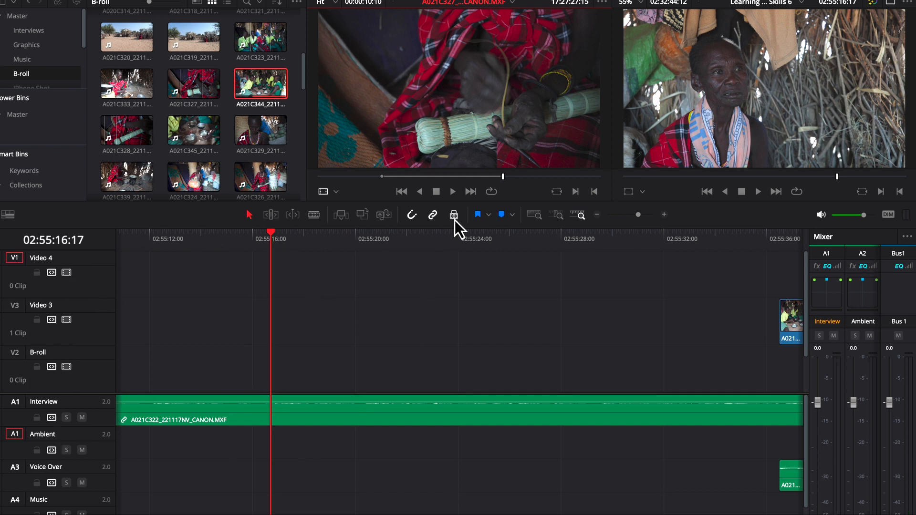
pyautogui.click(362, 218)
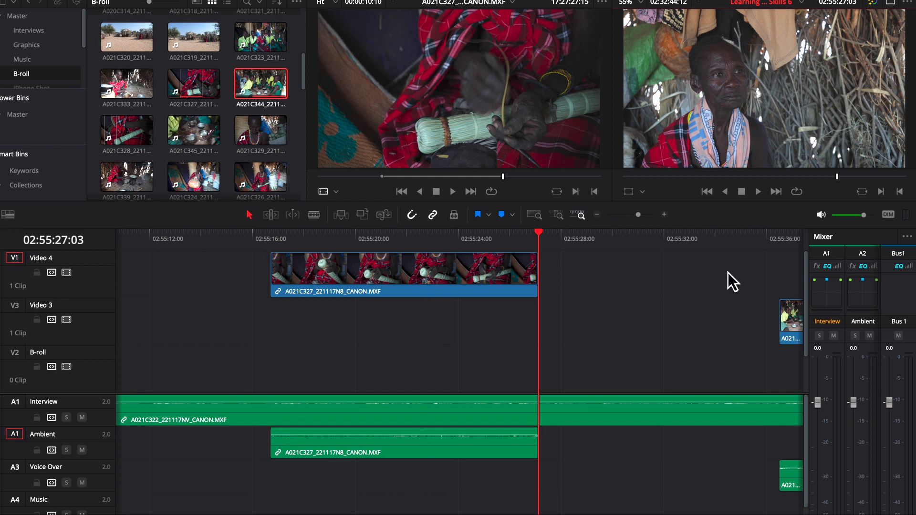
pyautogui.click(361, 268)
pyautogui.press('Delete')
# Position the playhead over the Interview clip at 02:54:49:12.
pyautogui.moveTo(459, 246); pyautogui.dragTo(389, 253)
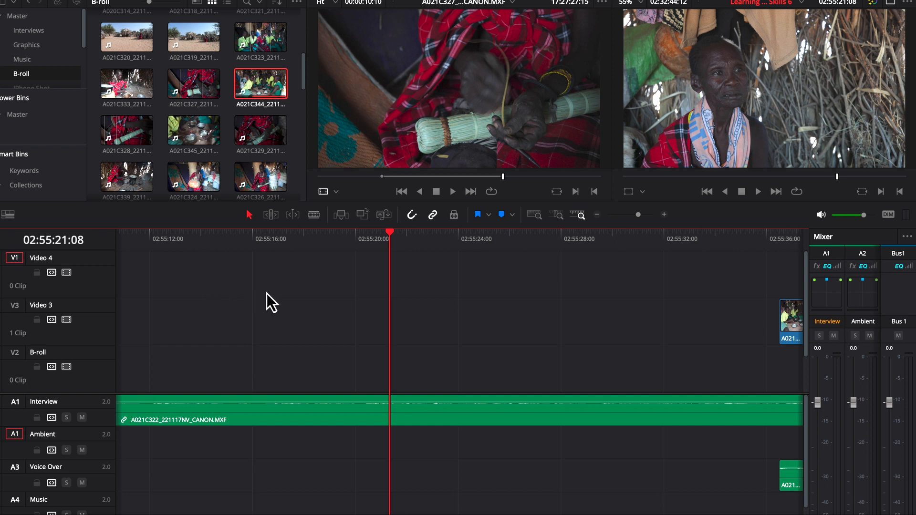
pyautogui.scroll(-1, 267, 293)
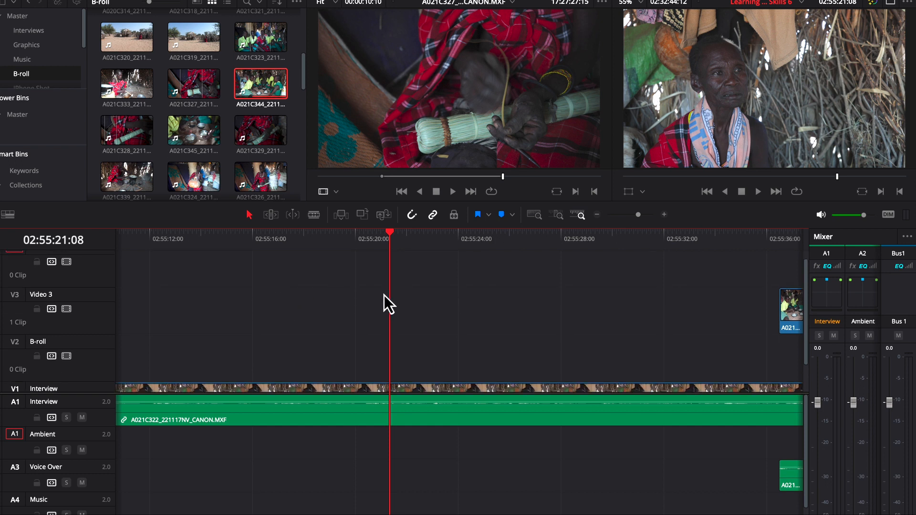
pyautogui.scroll(-3, 539, 297)
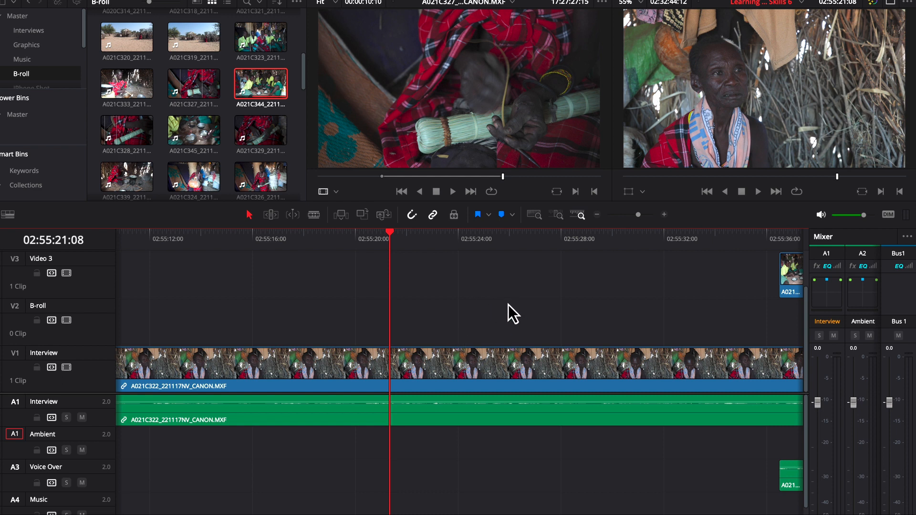
pyautogui.moveTo(390, 232); pyautogui.dragTo(359, 250)
pyautogui.press('super+minus')
pyautogui.press('super+minus')
pyautogui.press('super+minus')
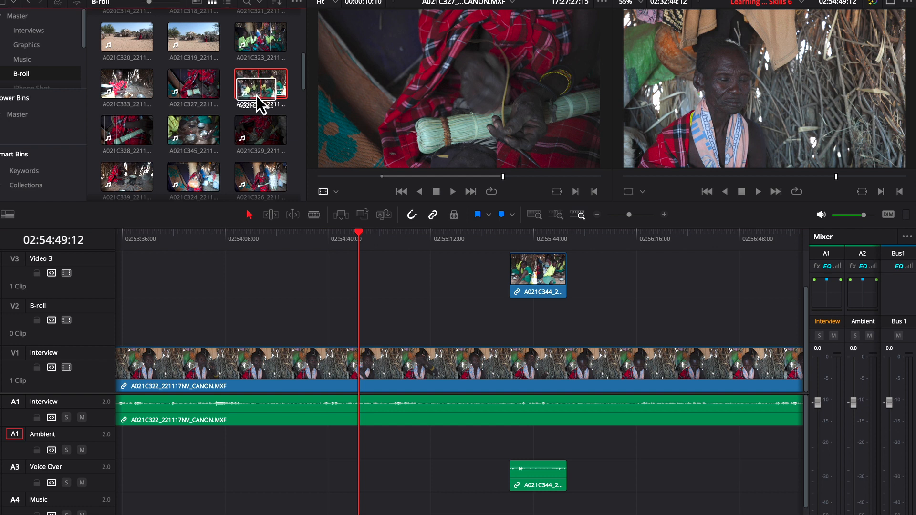
# Load A021C344 from the B-roll bin as the source and mark a 00:00:16:03 range ending at 17:44:52:01.
pyautogui.moveTo(256, 96); pyautogui.dragTo(319, 327)
pyautogui.moveTo(313, 323); pyautogui.dragTo(268, 84)
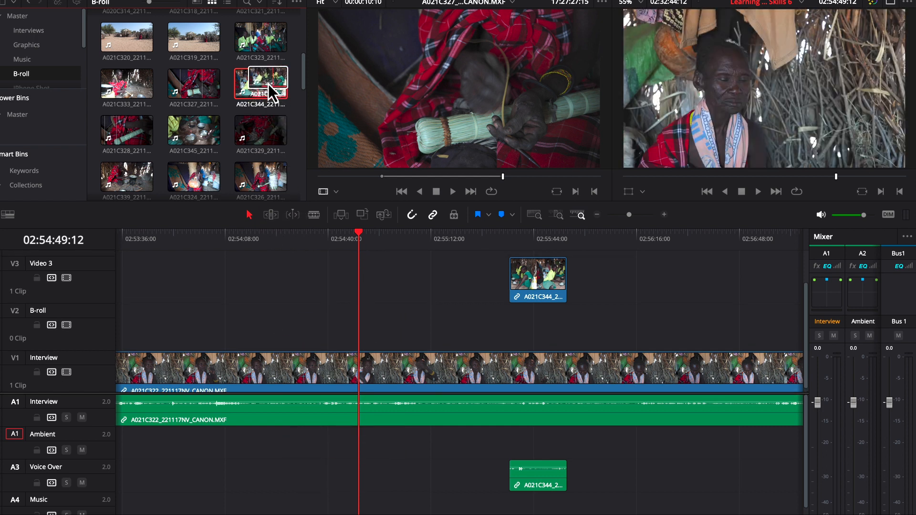
pyautogui.click(264, 87)
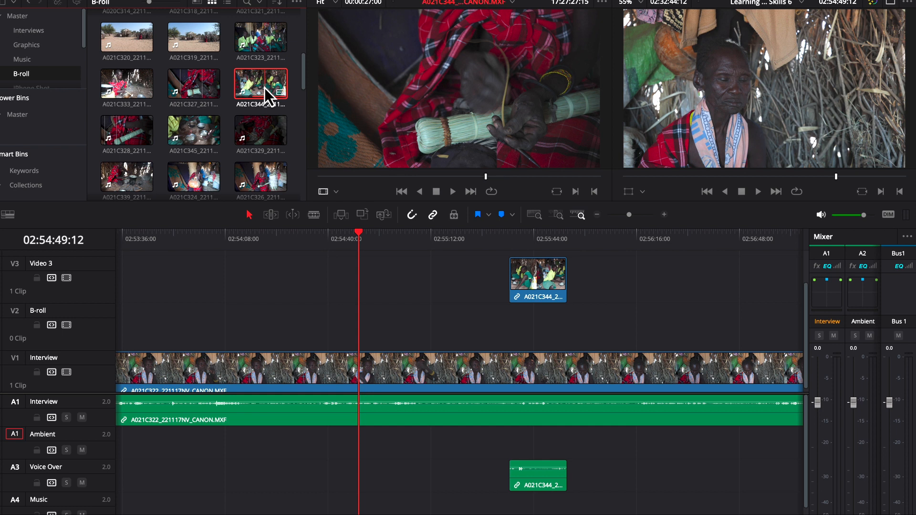
pyautogui.moveTo(451, 80)
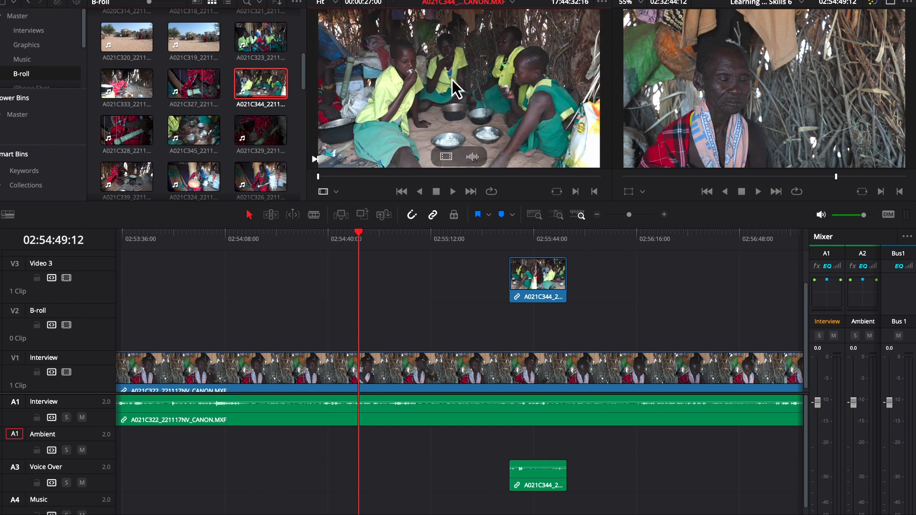
pyautogui.moveTo(346, 178)
pyautogui.mouseDown()
pyautogui.moveTo(379, 183)
pyautogui.moveTo(337, 178)
pyautogui.moveTo(353, 182)
pyautogui.mouseUp()
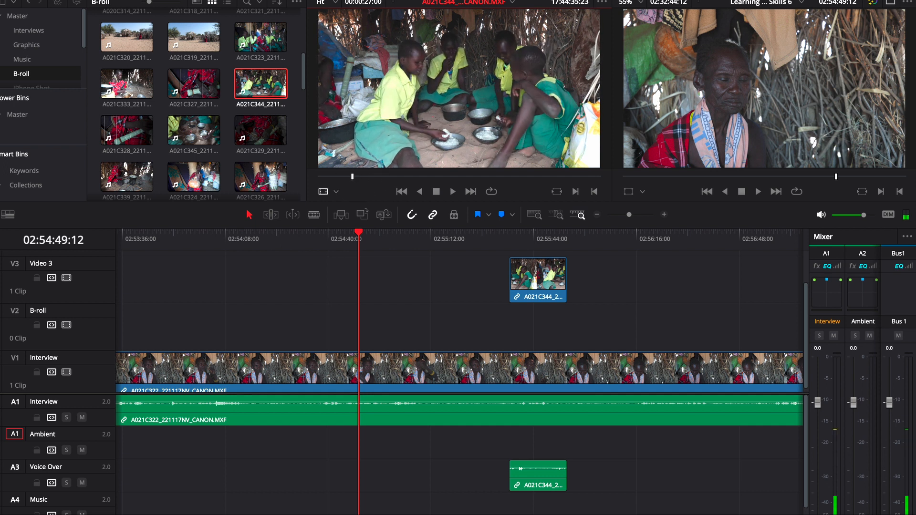
pyautogui.moveTo(417, 181); pyautogui.dragTo(522, 187)
pyautogui.press('o')
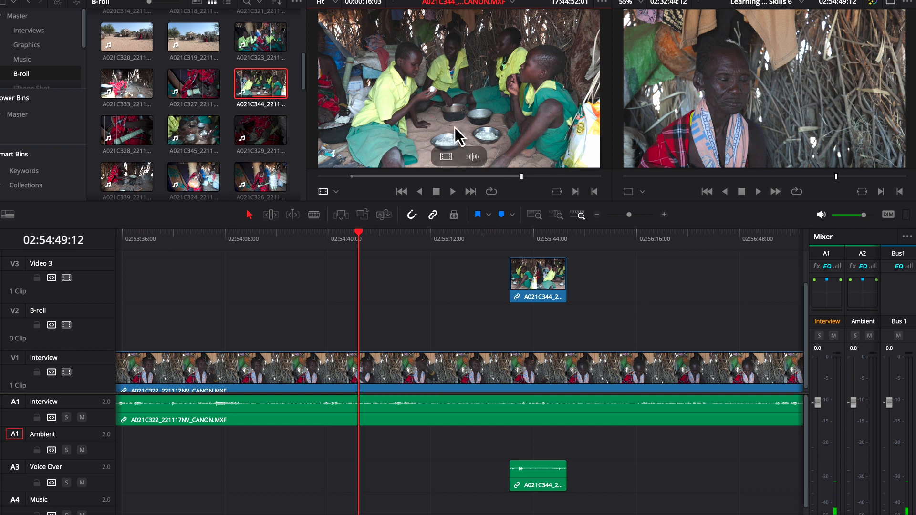
pyautogui.moveTo(437, 65); pyautogui.dragTo(461, 80)
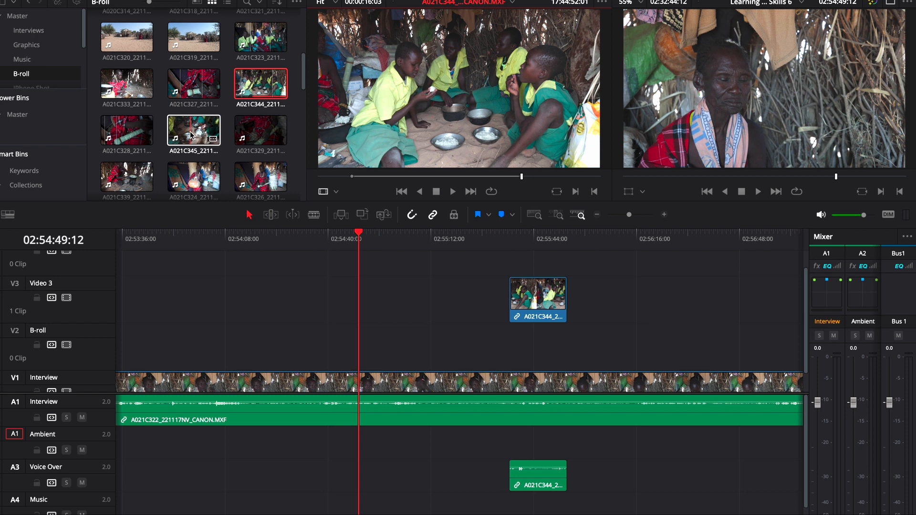
# Place a 00:00:17:21 range of A021C345, ending at source timecode 17:45:23:15, on B-roll and Ambient at 02:54:49:12.
pyautogui.moveTo(190, 135); pyautogui.dragTo(467, 93)
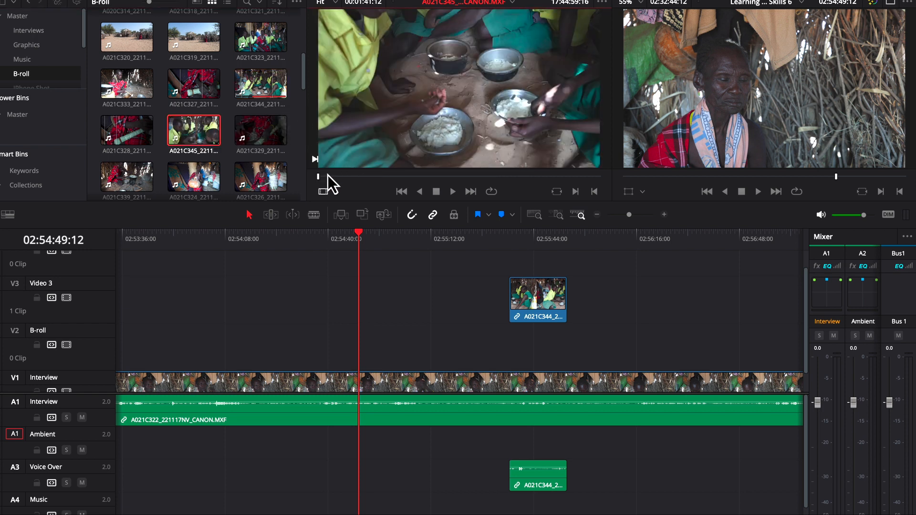
pyautogui.moveTo(331, 177); pyautogui.dragTo(385, 181)
pyautogui.press('i')
pyautogui.press('o')
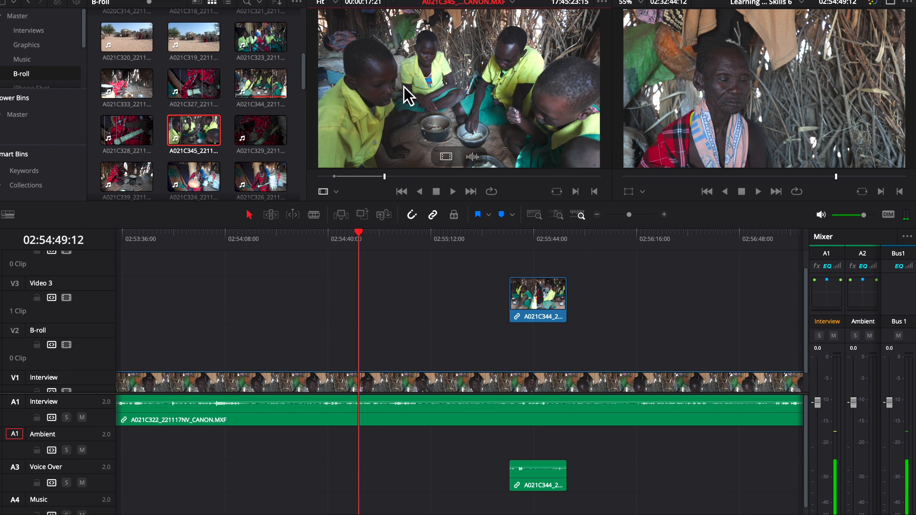
pyautogui.moveTo(401, 159); pyautogui.dragTo(374, 341)
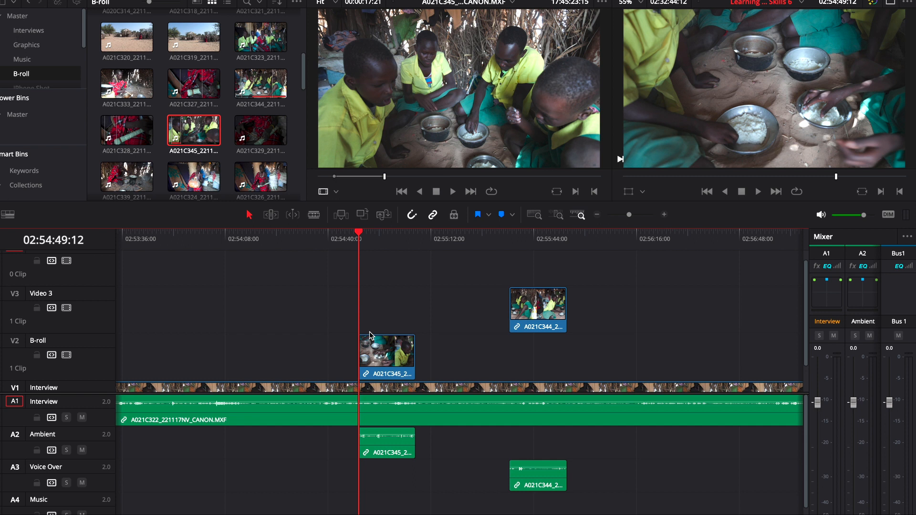
# Switch to the Finished Program timeline and move the playhead to 01:05:04:04.
pyautogui.click(762, 3)
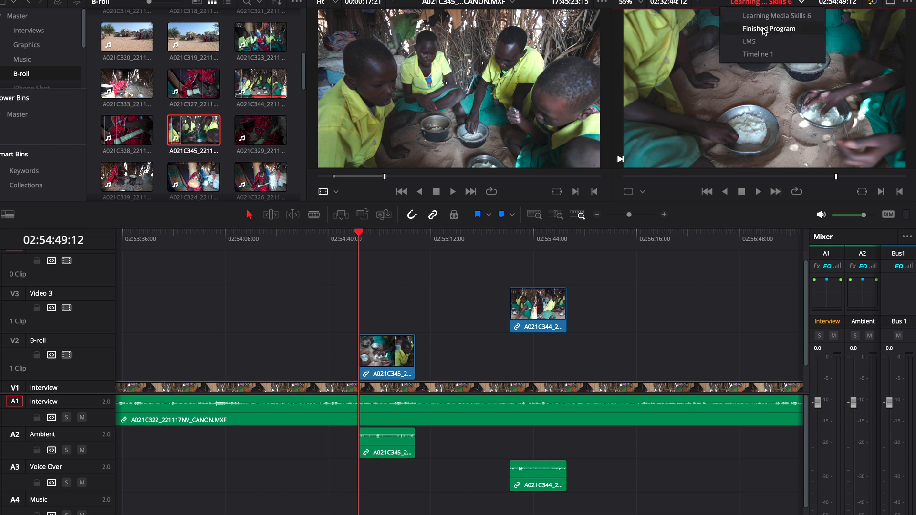
pyautogui.click(763, 30)
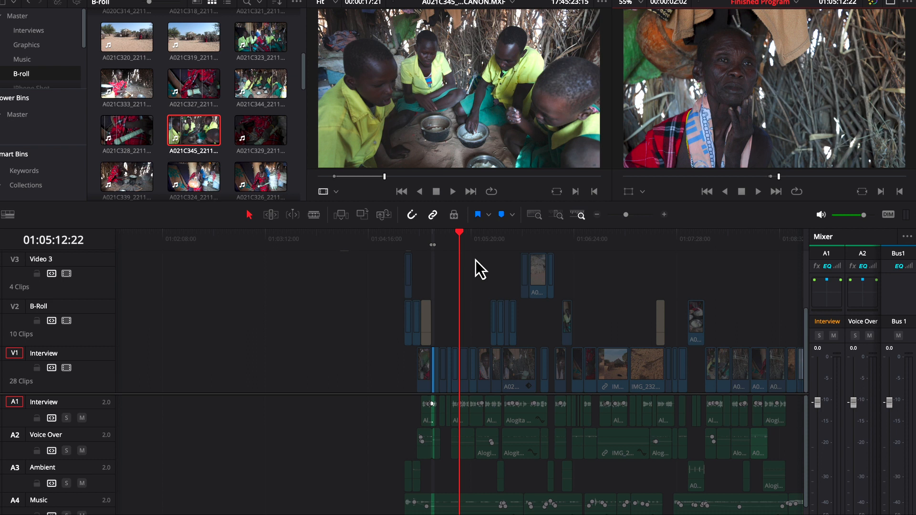
pyautogui.moveTo(459, 237)
pyautogui.mouseDown()
pyautogui.moveTo(473, 241)
pyautogui.moveTo(445, 244)
pyautogui.mouseUp()
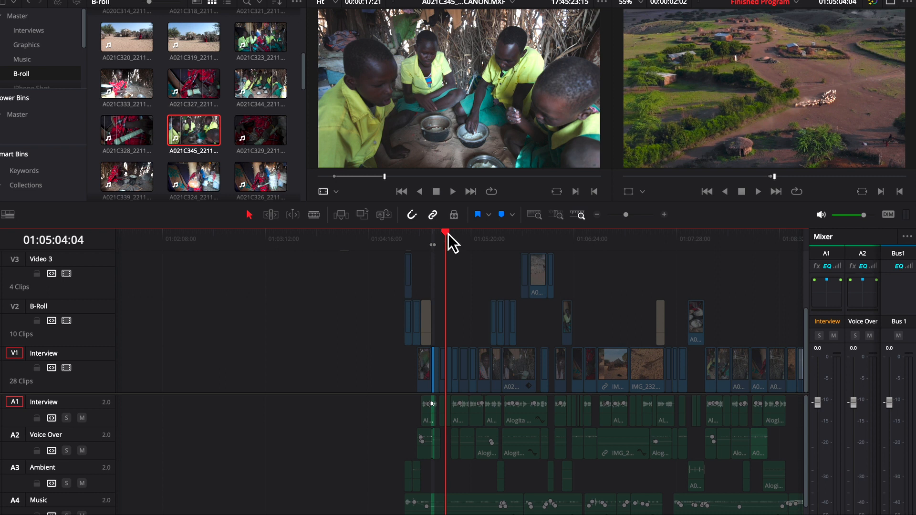
pyautogui.click(391, 318)
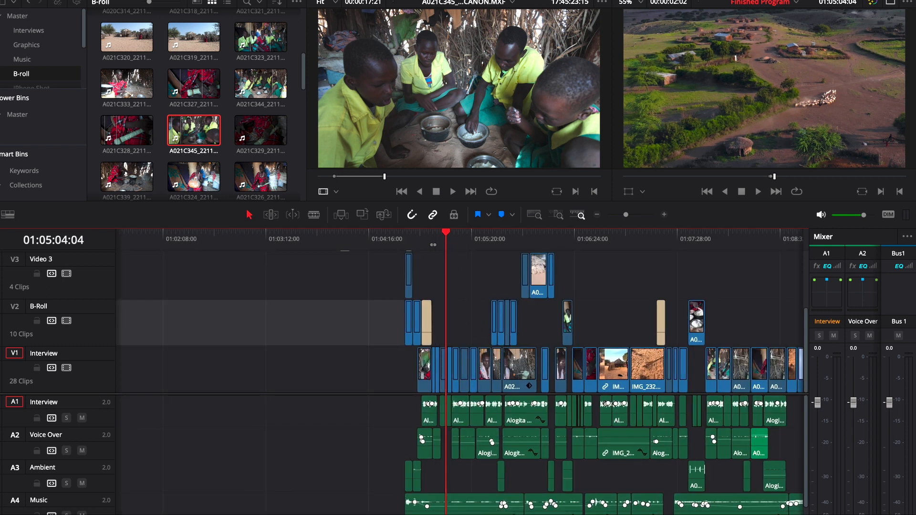
# Examine closely how the Interview track's clips around 01:05:04 are arranged with their transitions and audio.
pyautogui.hscroll(5, 458, 372)
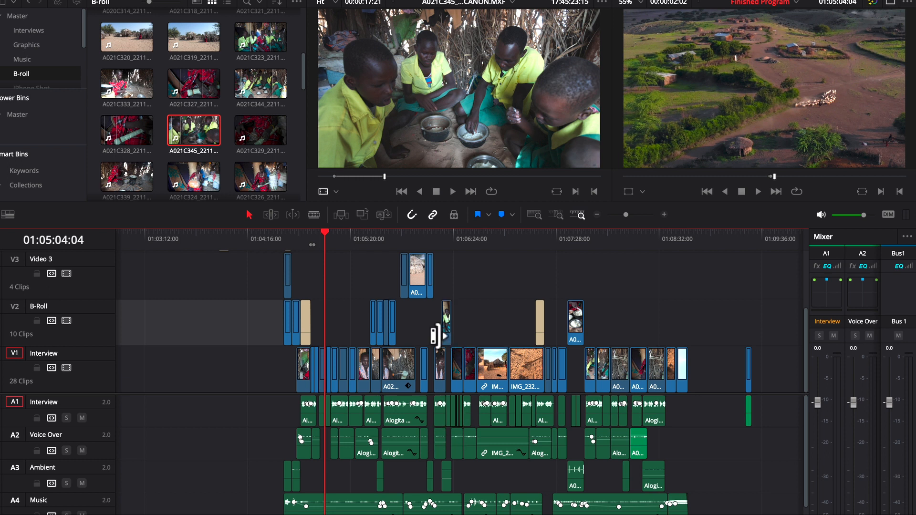
pyautogui.press('super+equal')
pyautogui.press('super+equal')
pyautogui.press('super+equal')
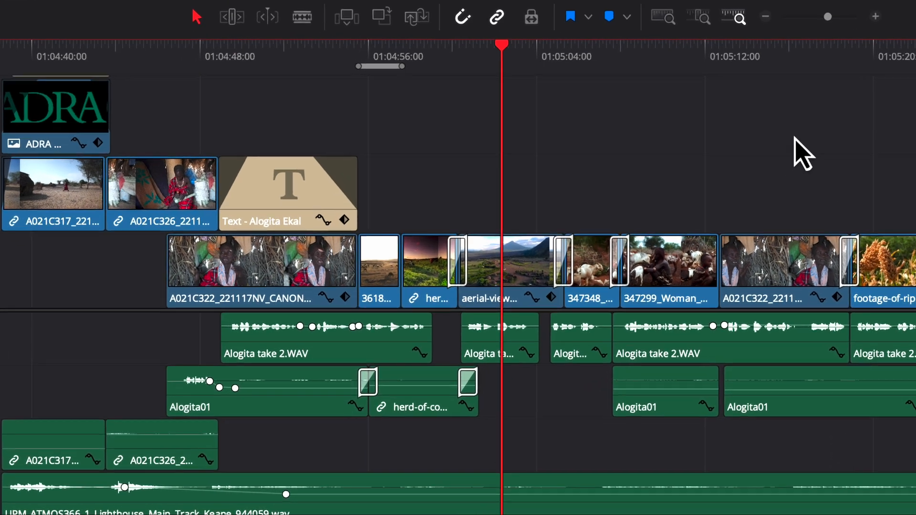
pyautogui.press('super+equal')
pyautogui.press('super+equal')
pyautogui.press('super+minus')
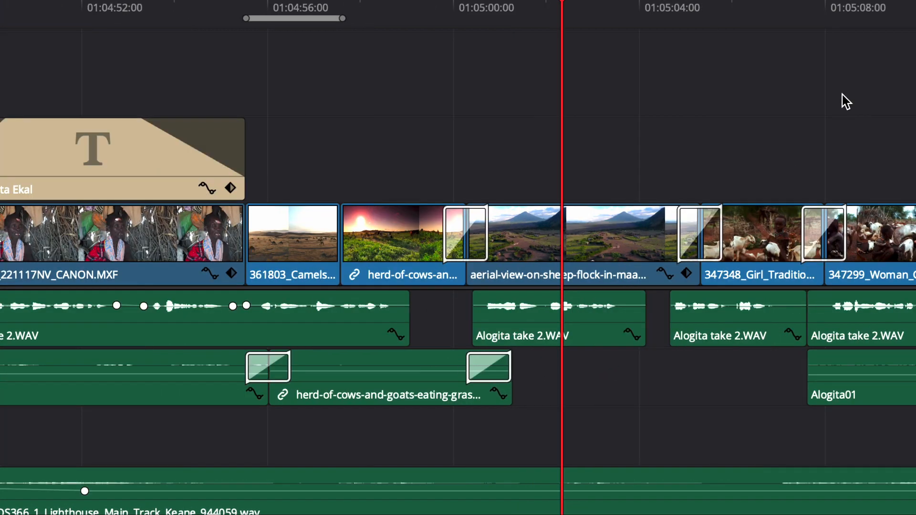
pyautogui.moveTo(575, 6); pyautogui.dragTo(628, 14)
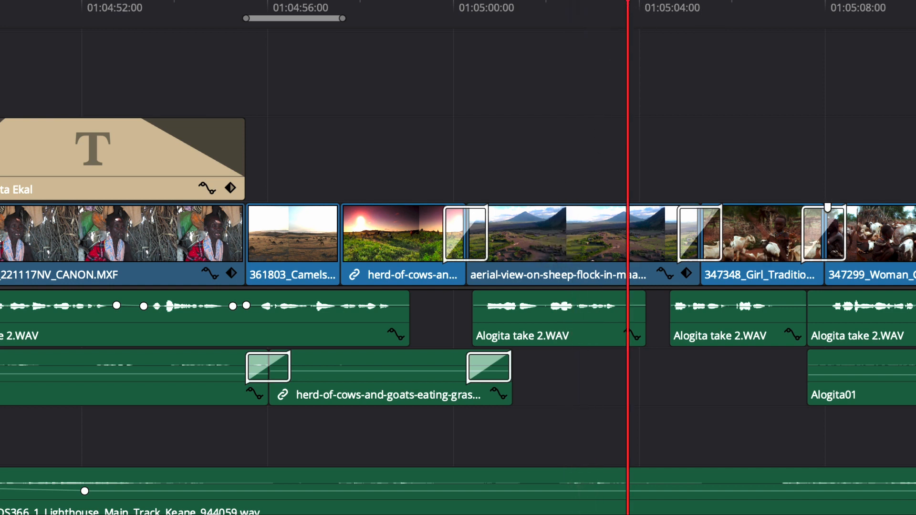
pyautogui.click(897, 19)
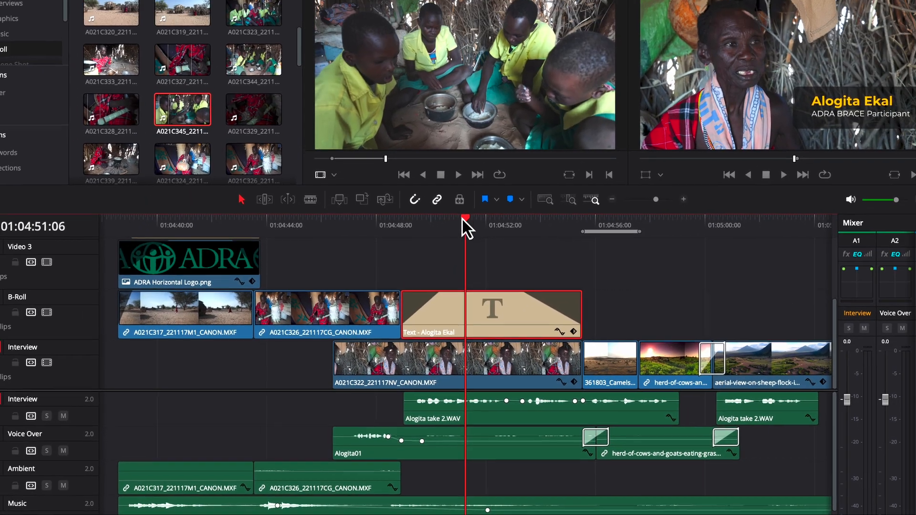
# Scrub through the opening section, reviewing the text title on B-Roll and the ADRA logo on Video 3.
pyautogui.moveTo(496, 152); pyautogui.dragTo(416, 156)
pyautogui.moveTo(396, 236); pyautogui.dragTo(202, 267)
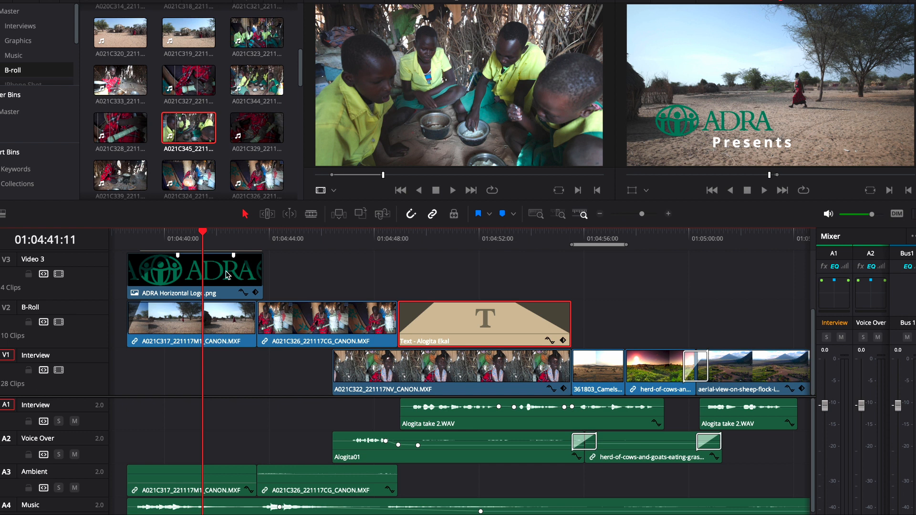
pyautogui.moveTo(231, 238); pyautogui.dragTo(319, 239)
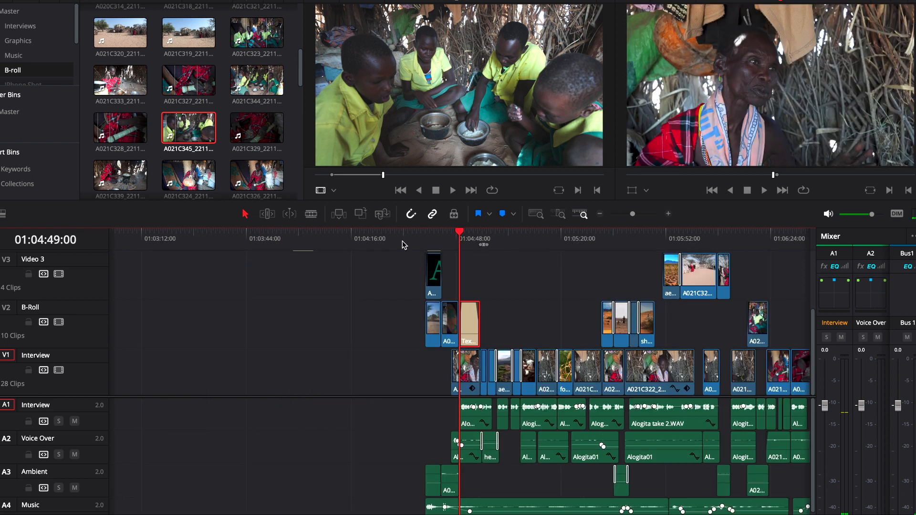
# Review the B-Roll and Video 3 clips up to 01:05:55:22, and play the interview from 01:05:12:17.
pyautogui.moveTo(465, 234); pyautogui.dragTo(674, 245)
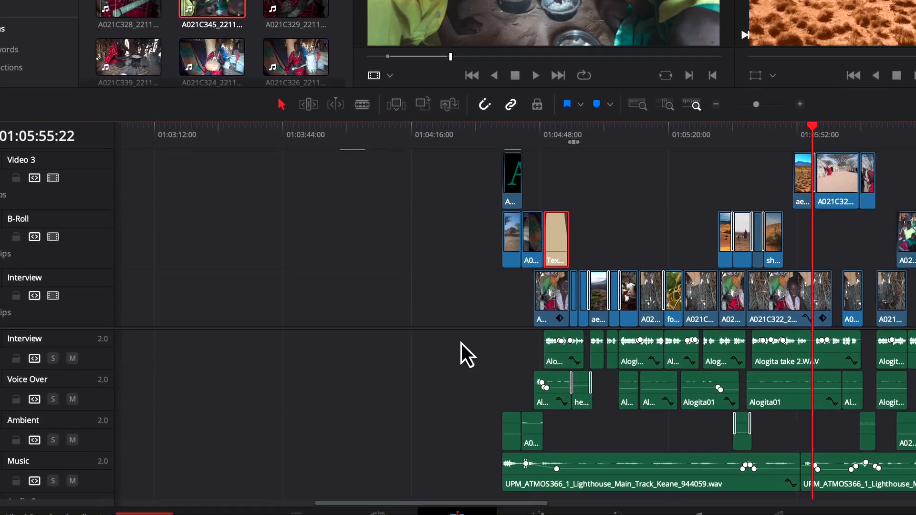
pyautogui.moveTo(688, 144)
pyautogui.mouseDown()
pyautogui.moveTo(657, 154)
pyautogui.moveTo(698, 157)
pyautogui.mouseUp()
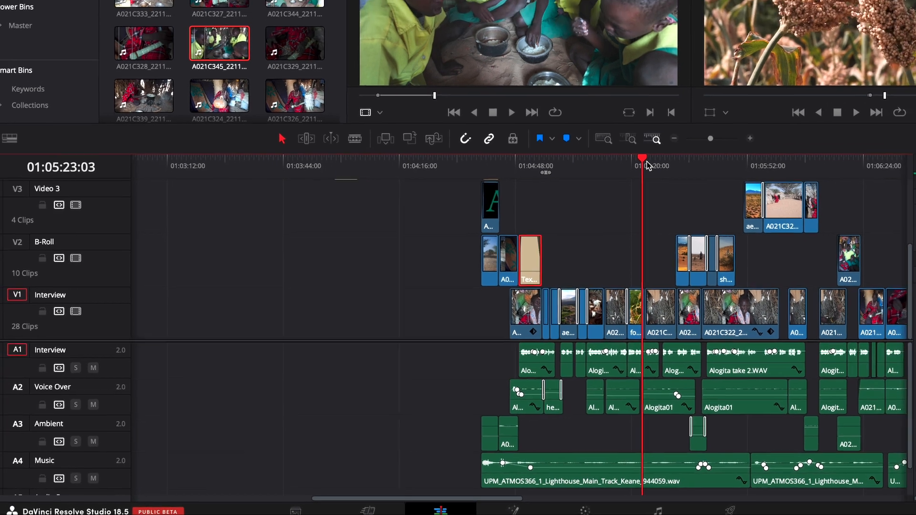
pyautogui.click(629, 148)
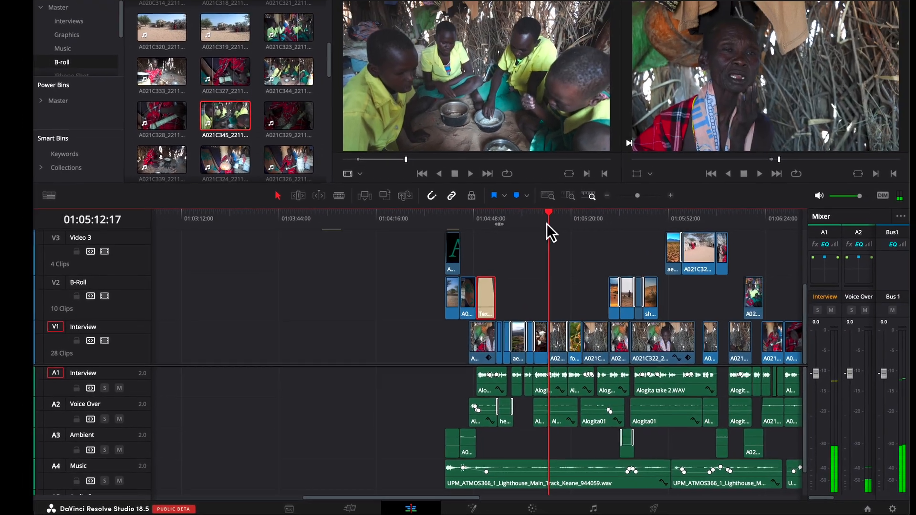
pyautogui.press('space')
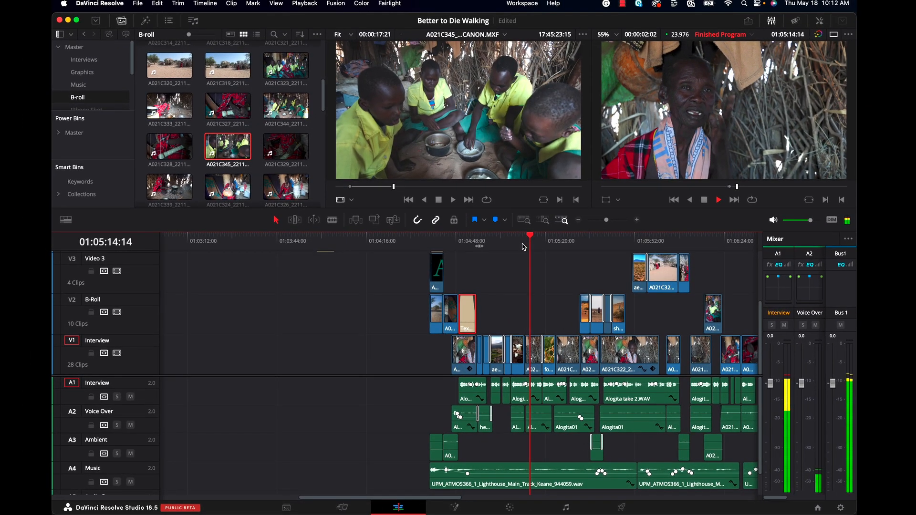